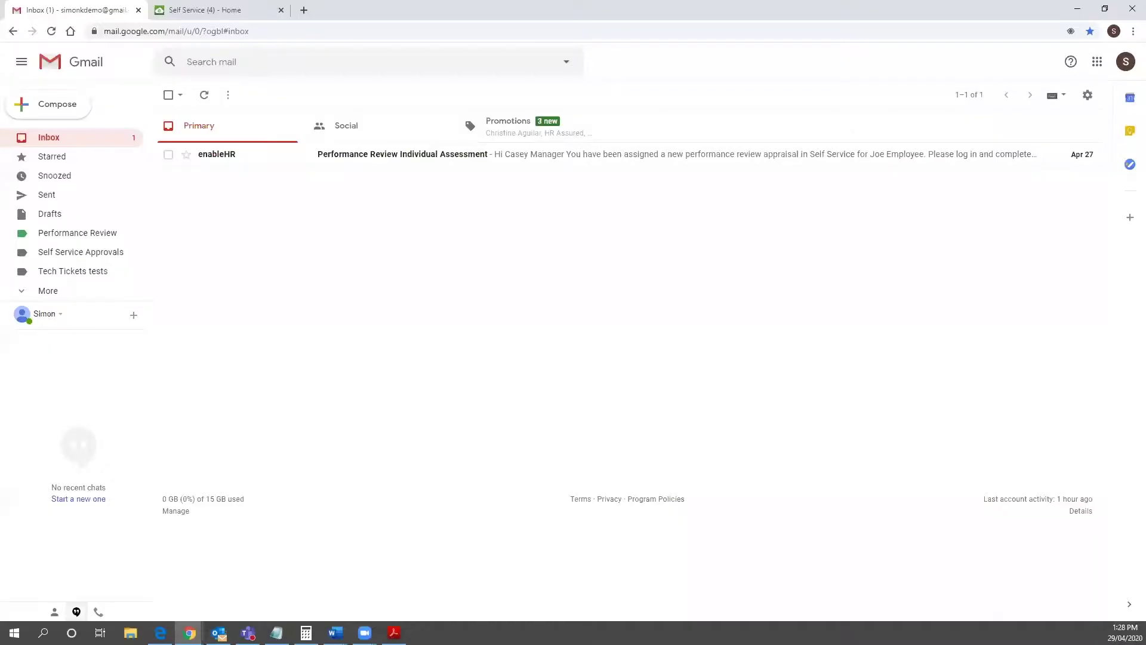
# - Open the enableHR 'Performance Review Individual Assessment' email, which is due 1 Jun 2020
pyautogui.click(329, 160)
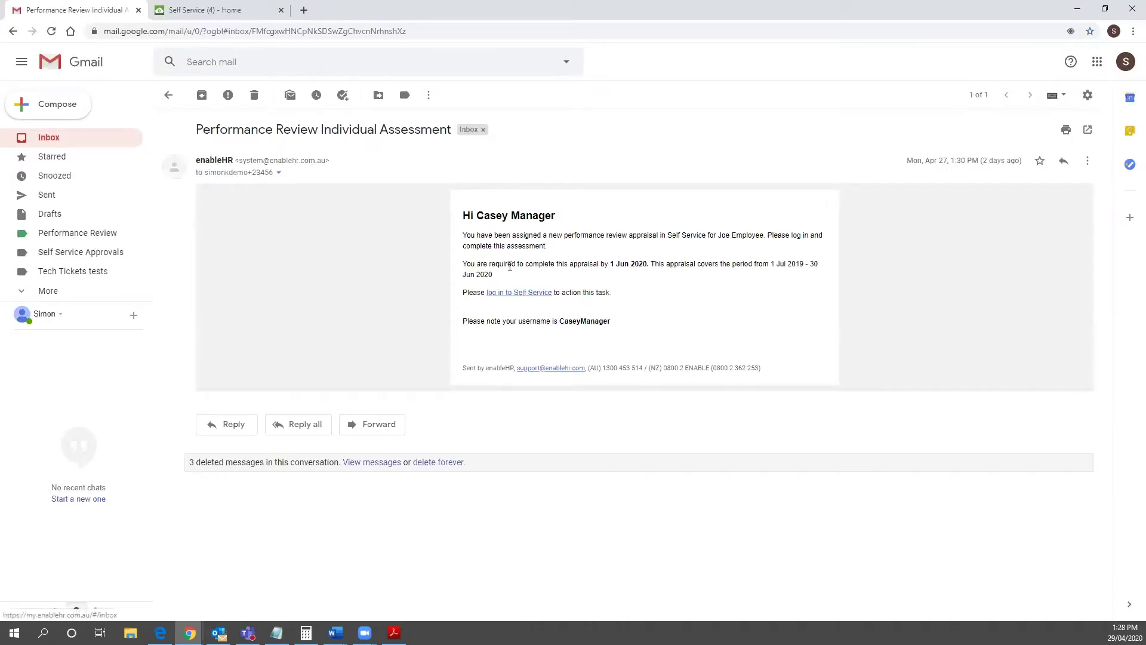
# - Go to Self Service, look over the Noticeboard, and open the inbox of four 30 June 2020 tasks
pyautogui.click(202, 7)
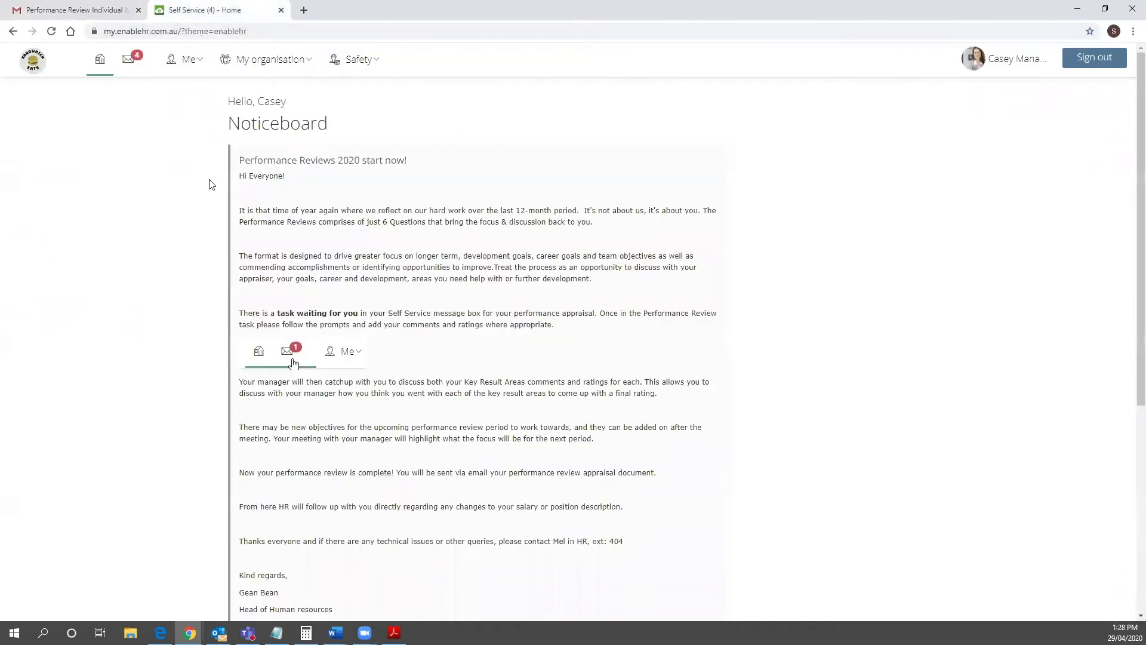
pyautogui.scroll(-2, 214, 187)
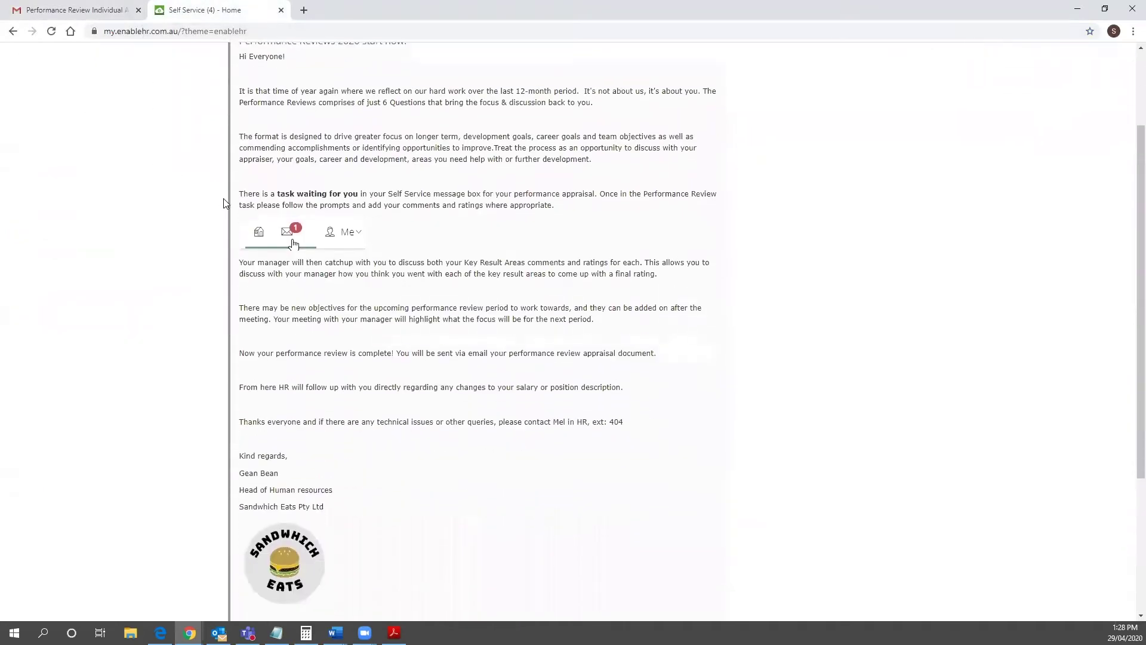
pyautogui.scroll(-2, 226, 203)
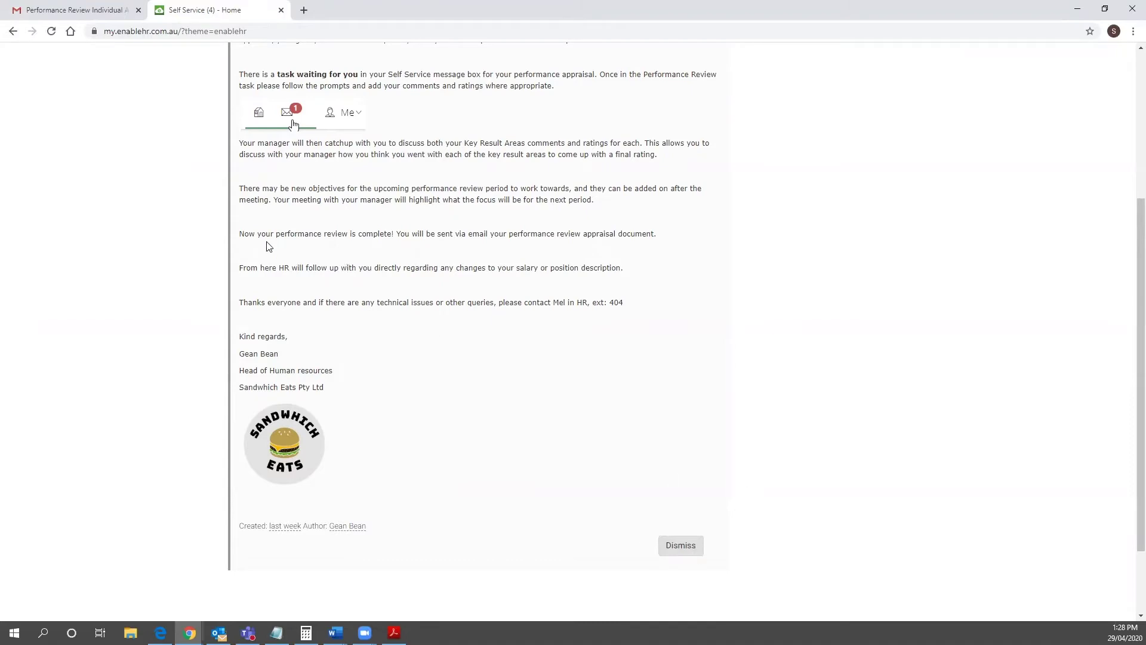
pyautogui.scroll(4, 192, 213)
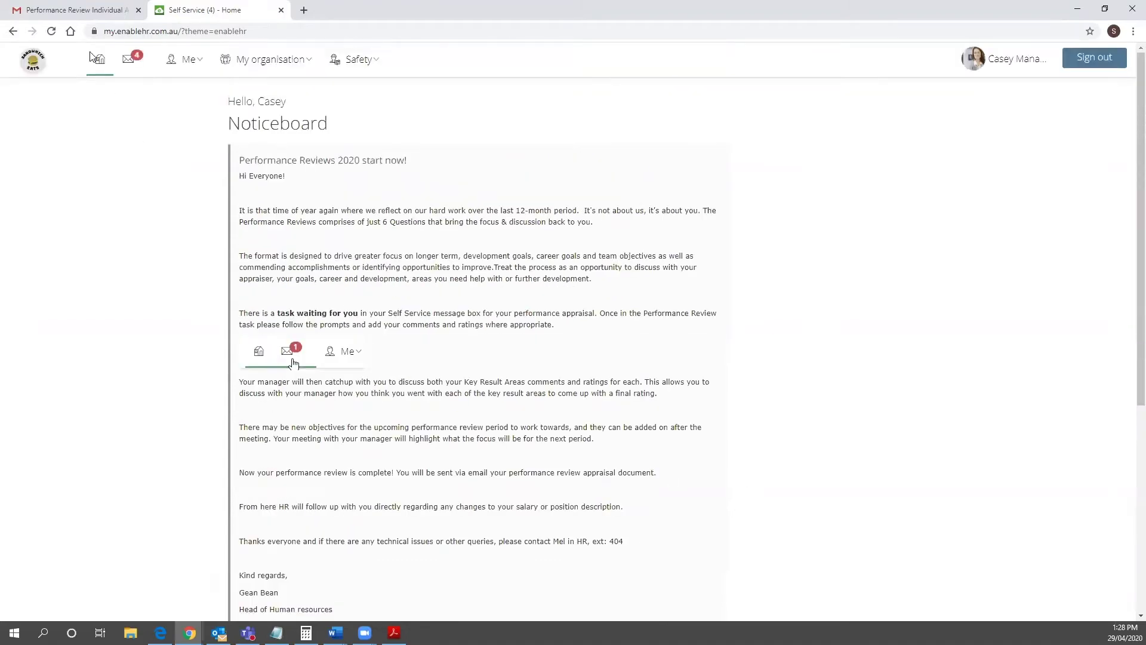
pyautogui.click(129, 65)
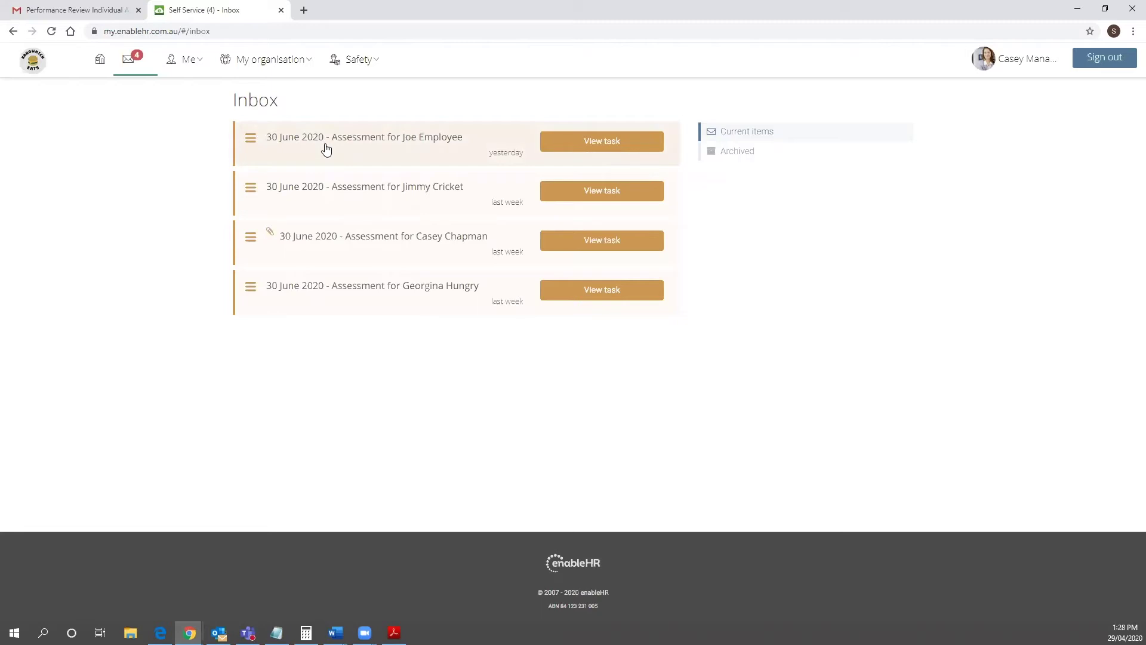
# - Open the first assessment task's Performance Reviews overview, showing 4 Key Result Areas and 1 Objective
pyautogui.click(398, 144)
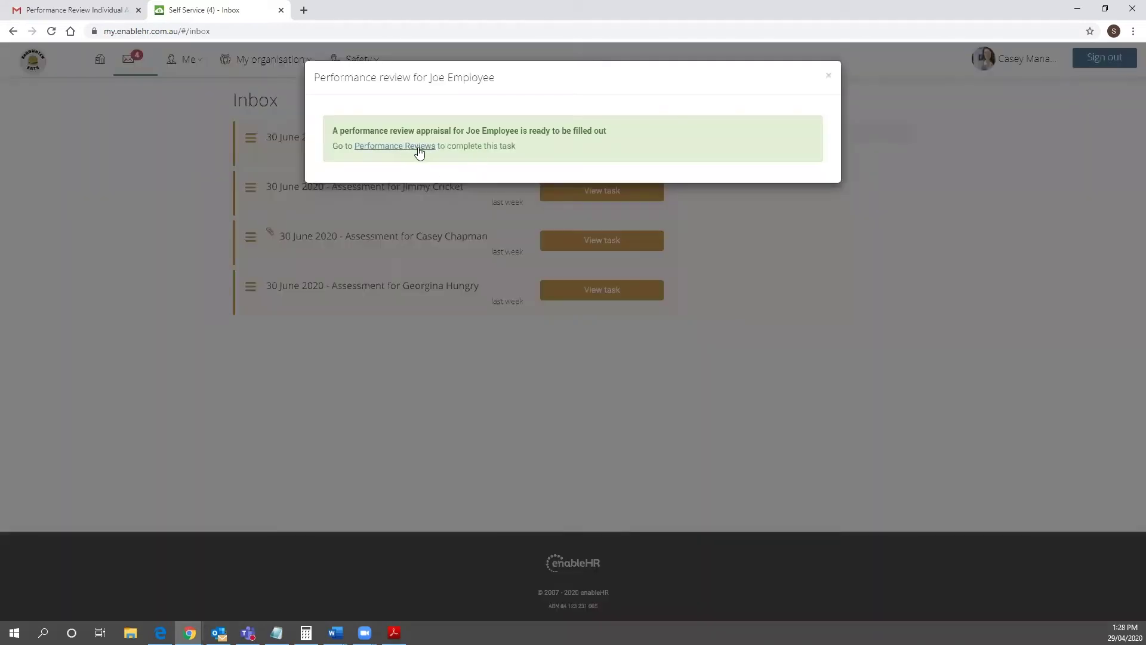
pyautogui.click(418, 147)
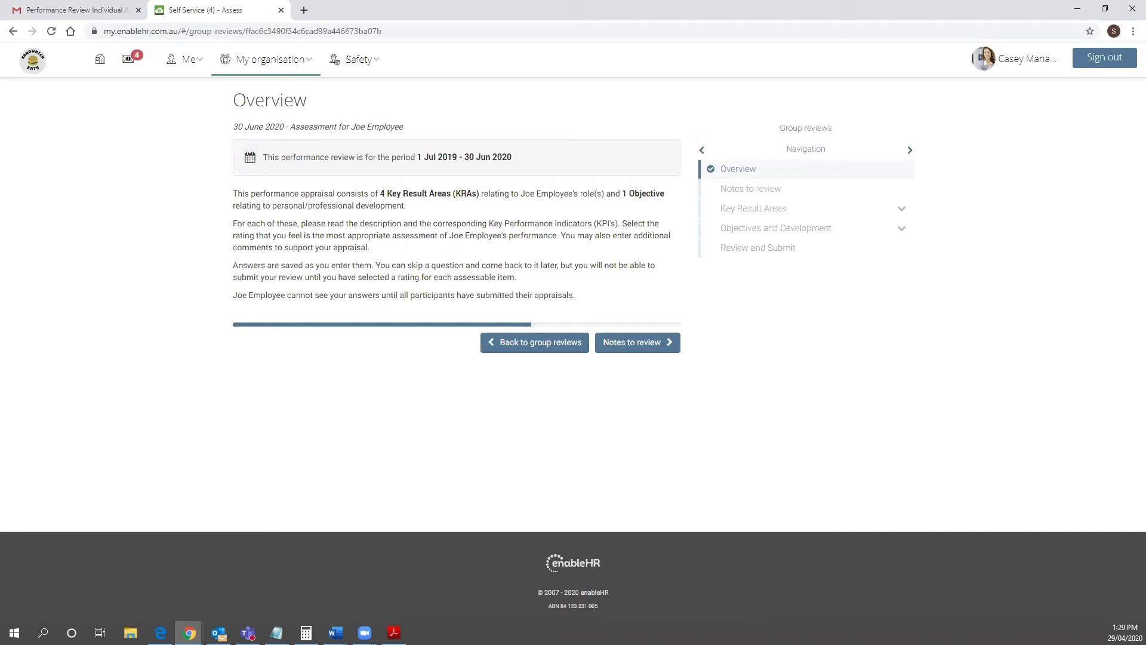
# - Open Notes to review to read the flagged Performance Management comment
pyautogui.click(639, 349)
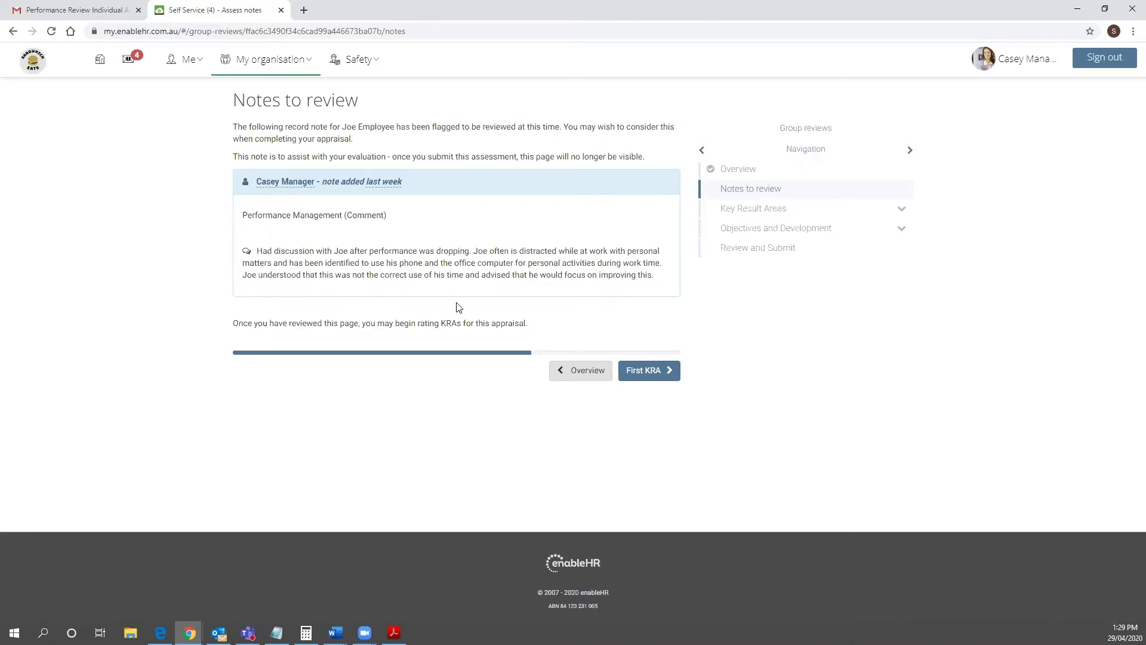
# - Open the first key result area, Adaptability, and read its Business Support Officers description
pyautogui.click(645, 381)
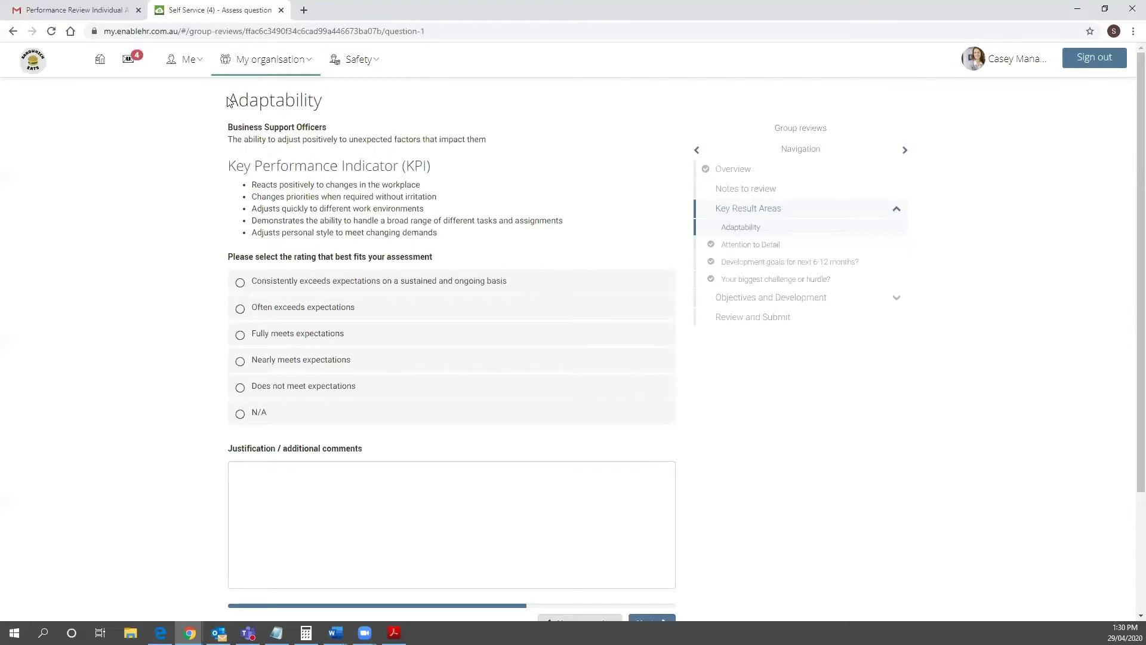
pyautogui.moveTo(218, 130); pyautogui.dragTo(345, 136)
pyautogui.click(344, 136)
# - Rate Adaptability 'Fully meets expectations', paste the justification comment, and continue to Attention to Detail
pyautogui.click(240, 336)
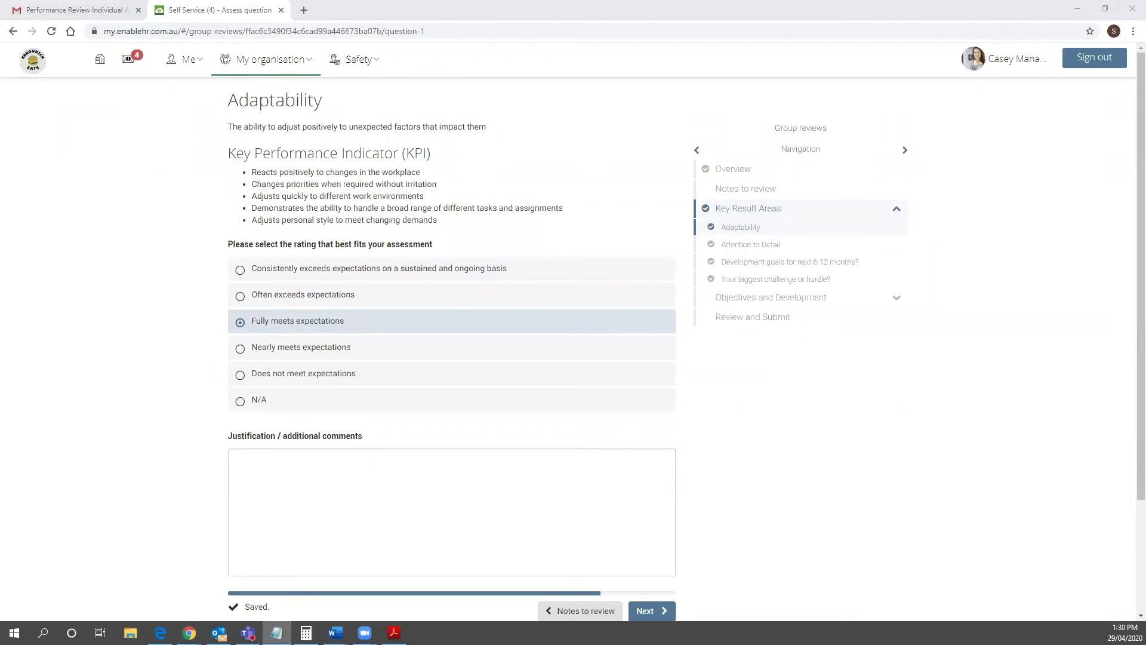
pyautogui.click(309, 481)
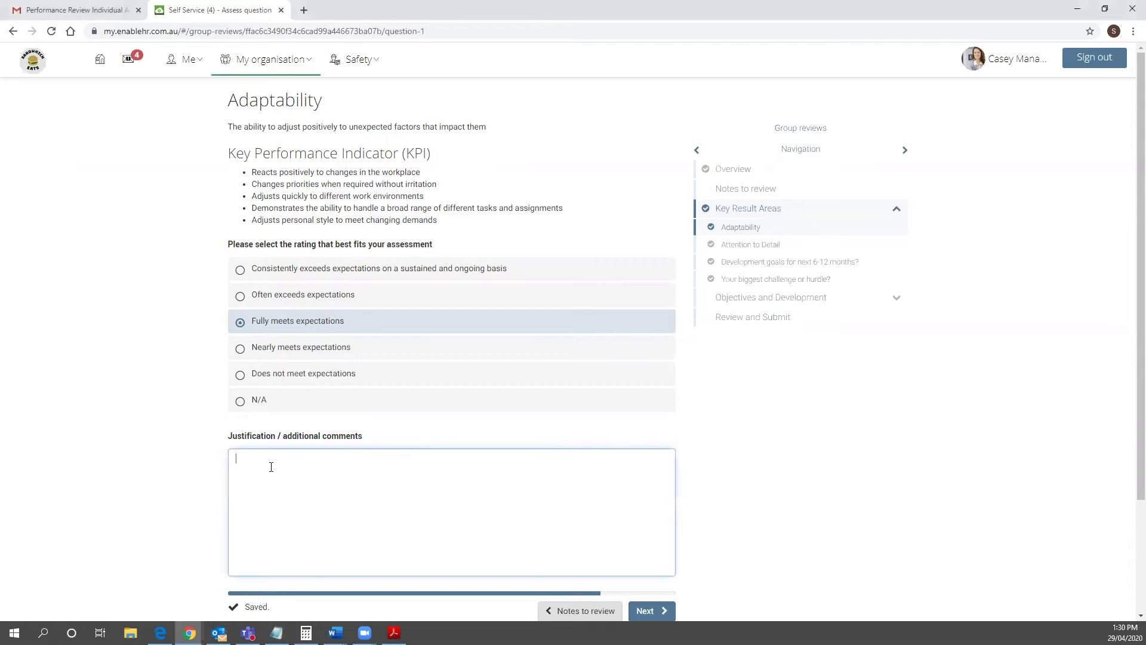
pyautogui.rightClick(283, 473)
pyautogui.click(296, 376)
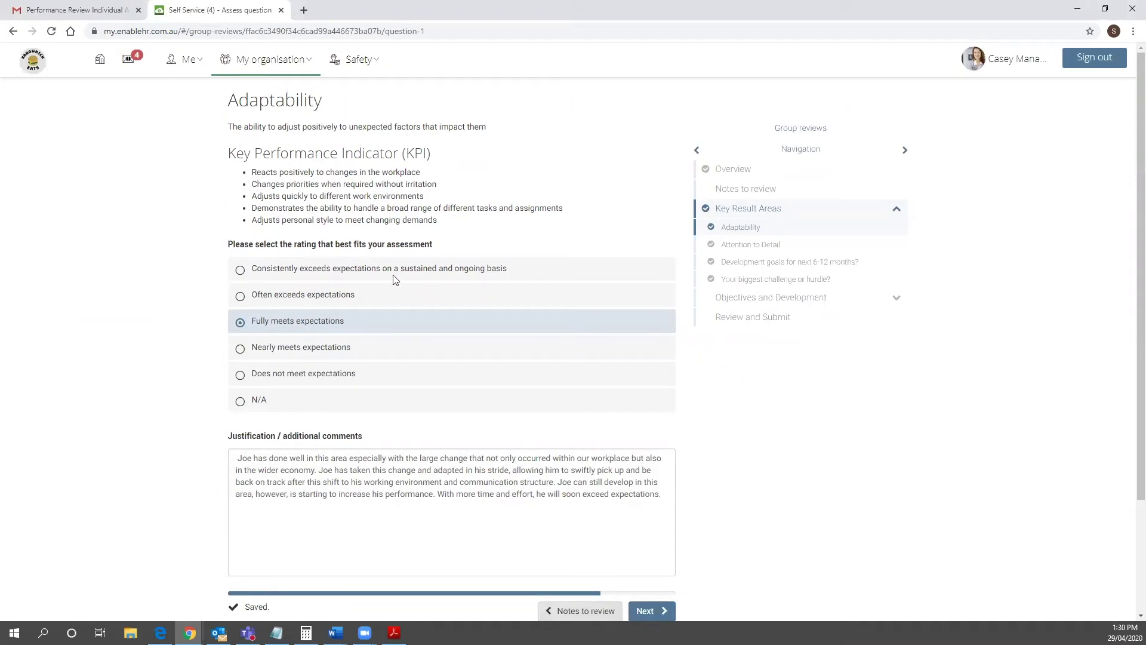
pyautogui.scroll(-1, 659, 325)
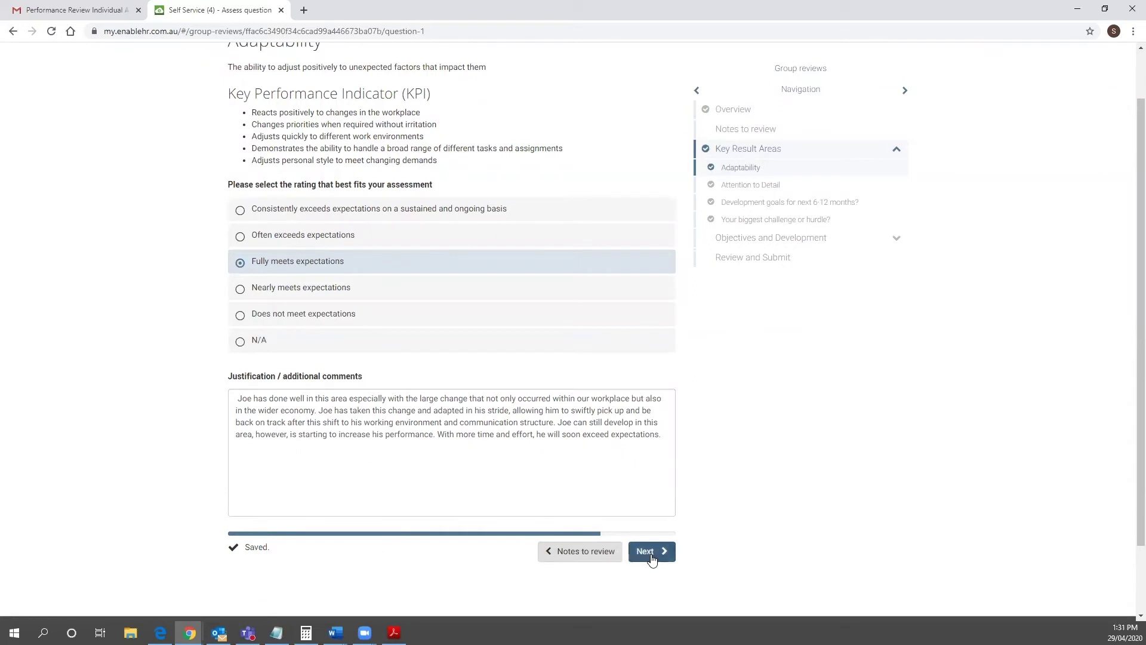
pyautogui.click(652, 552)
pyautogui.scroll(1, 209, 483)
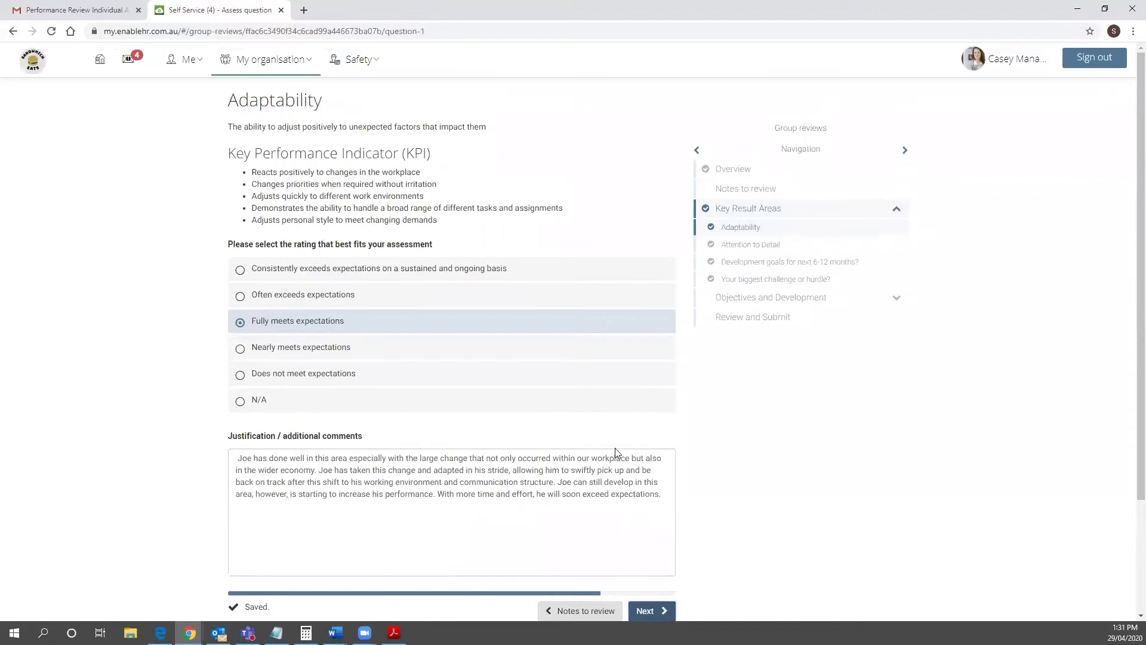
pyautogui.scroll(-1, 606, 519)
# - Skip past the already-answered Attention to Detail and Development goals questions
pyautogui.click(659, 550)
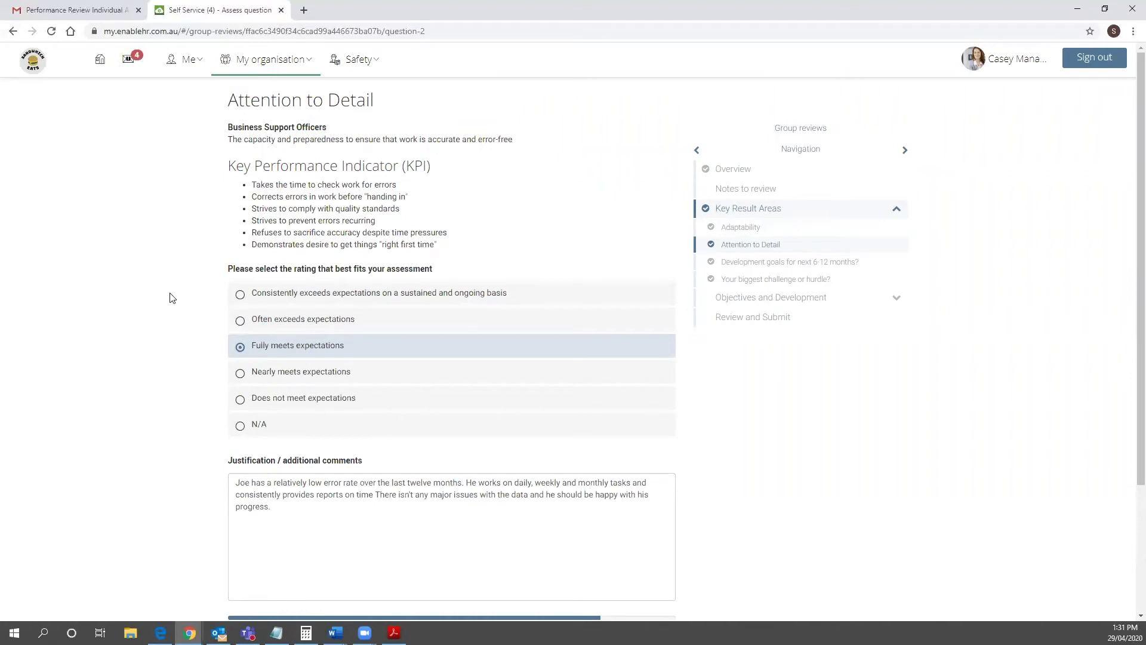
pyautogui.scroll(-1, 204, 404)
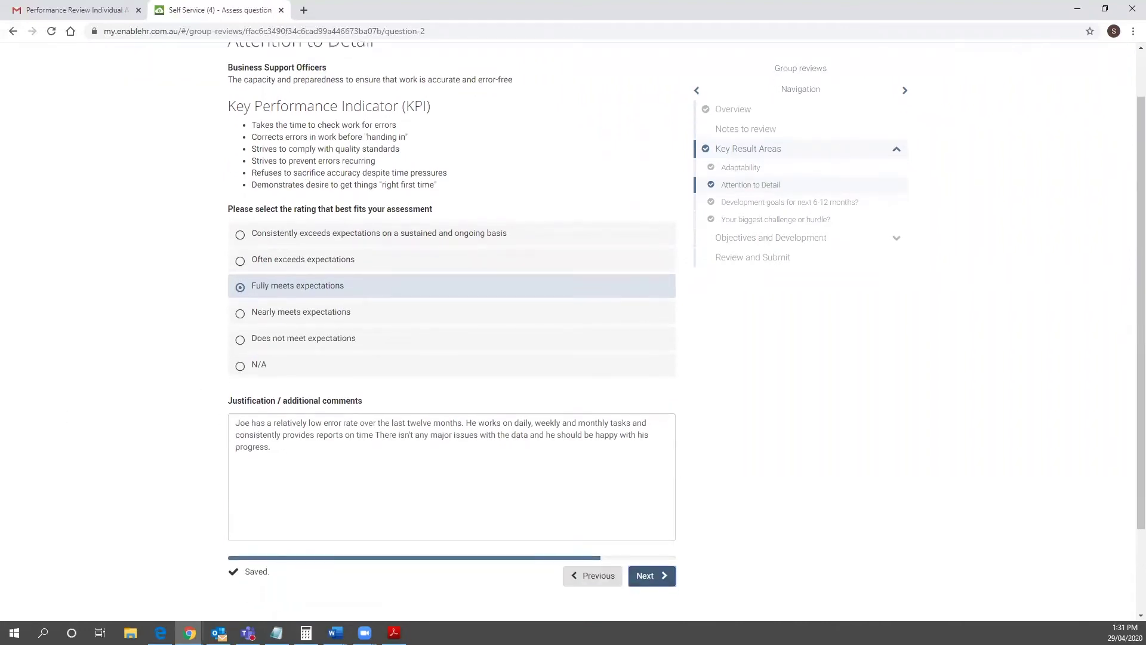
pyautogui.click(660, 584)
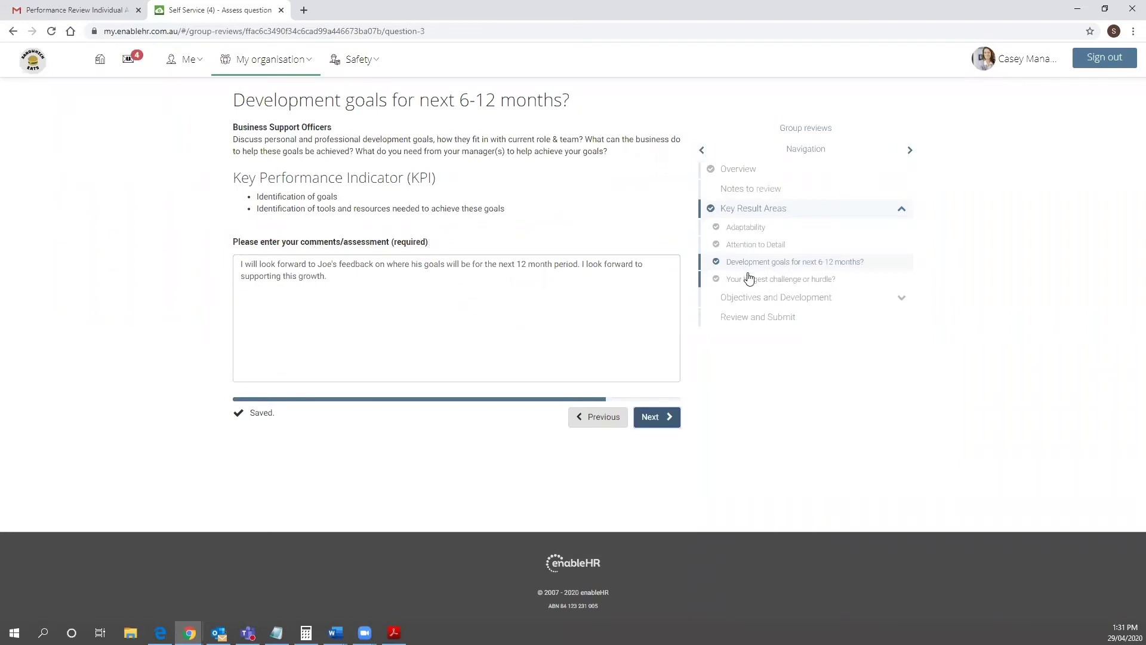
# - On 'Develop your communication skills', paste a comment noting improved communication and suggesting the goal be replaced
pyautogui.click(657, 423)
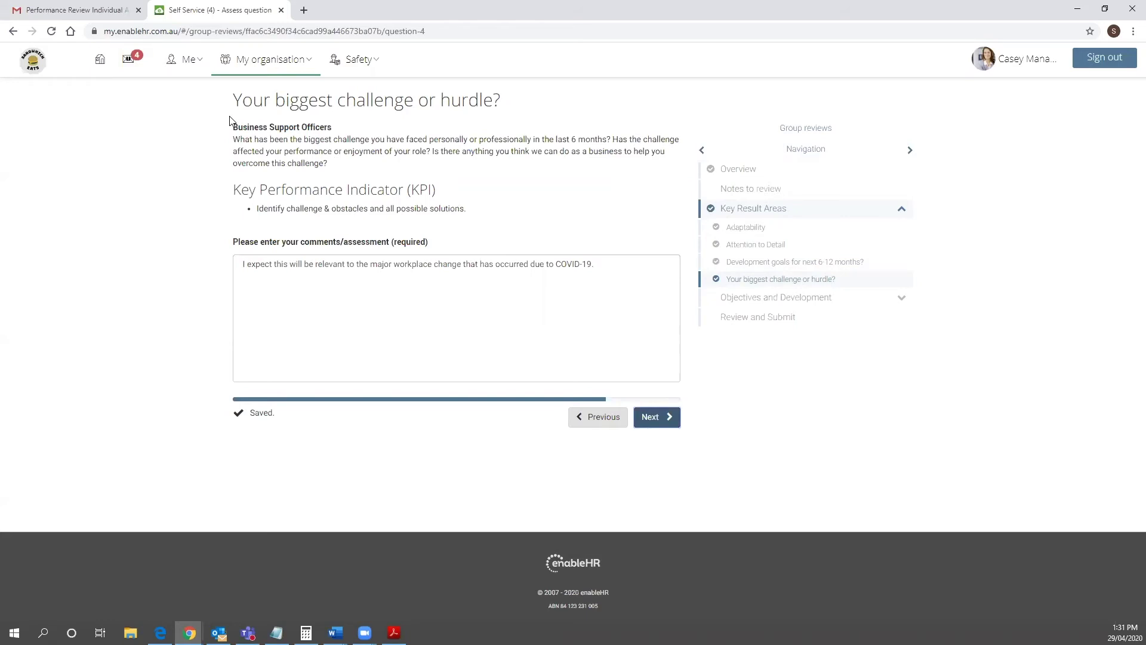
pyautogui.click(671, 416)
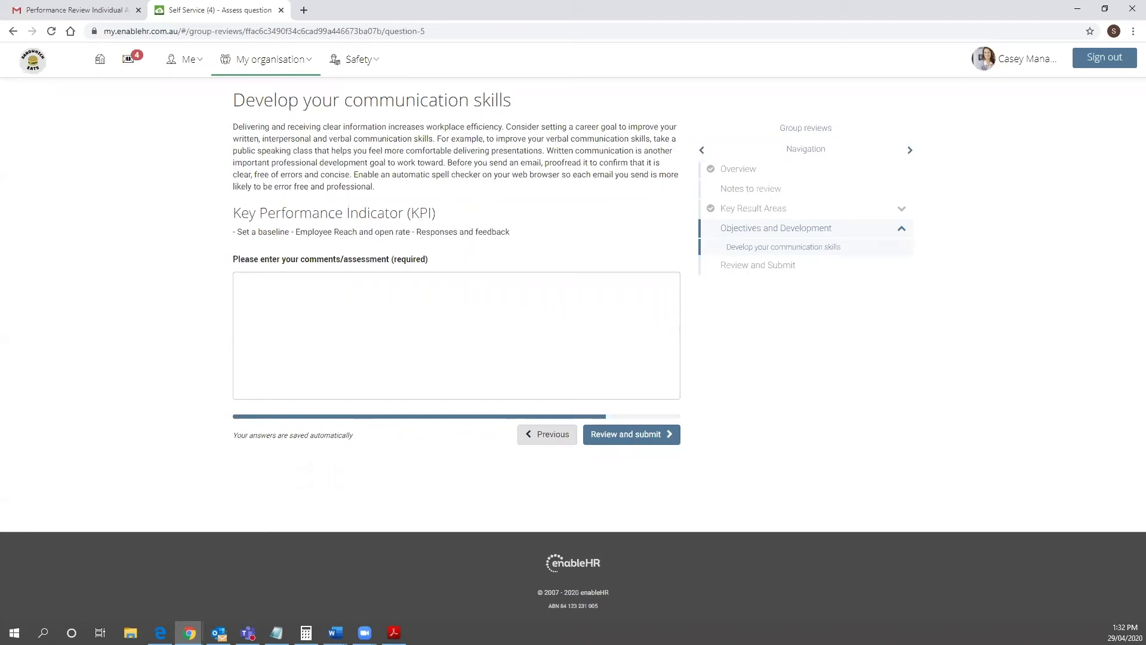
pyautogui.hotkey('alt', 'Tab')
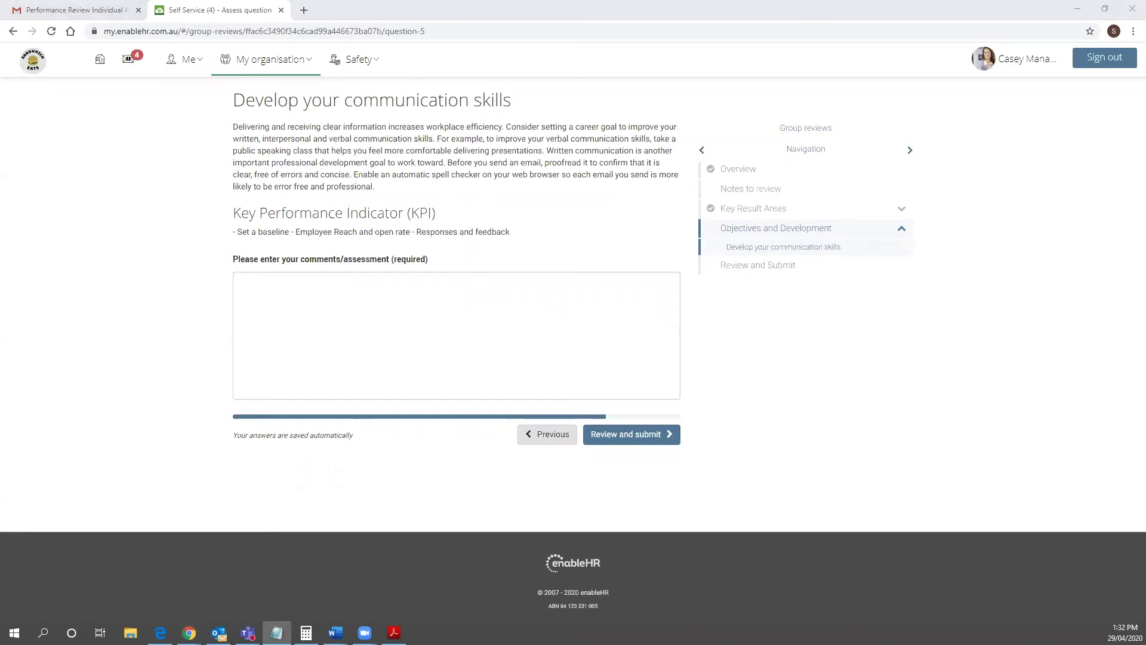
pyautogui.rightClick(275, 318)
pyautogui.click(311, 409)
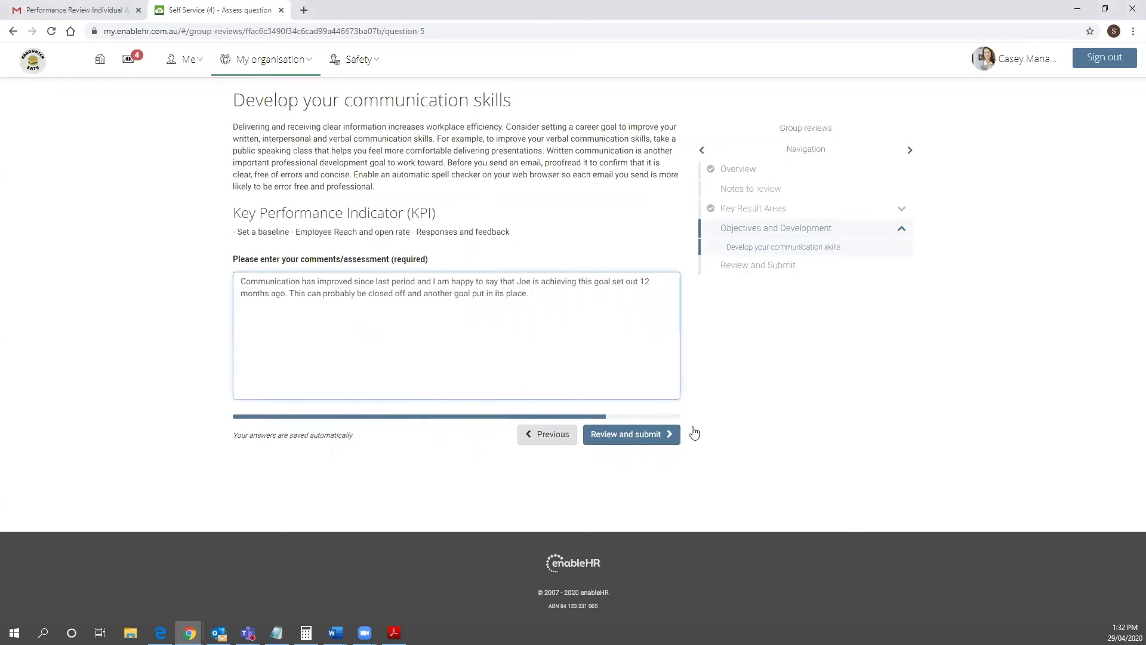
pyautogui.click(653, 437)
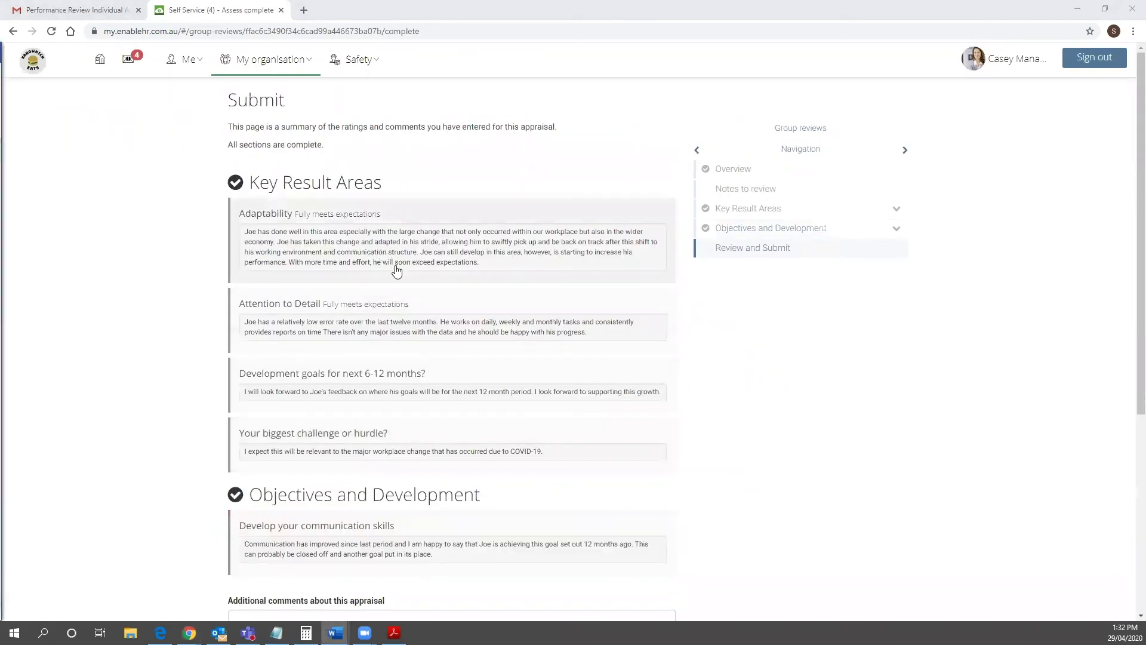
pyautogui.scroll(-1, 394, 266)
pyautogui.scroll(-1, 396, 273)
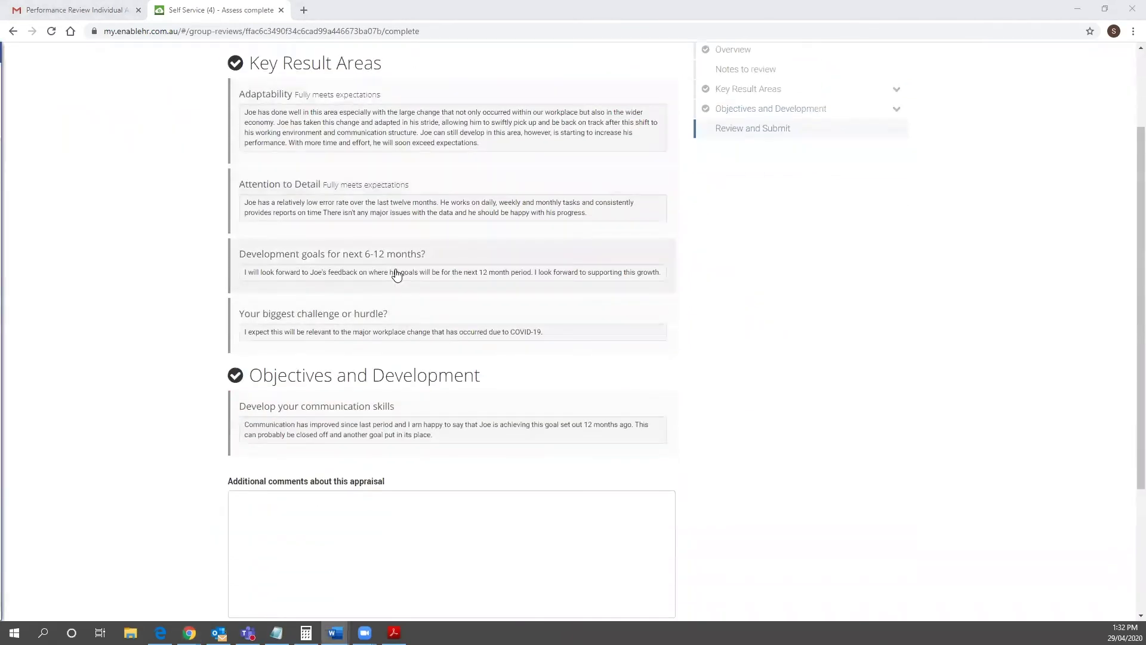
pyautogui.scroll(-1, 395, 272)
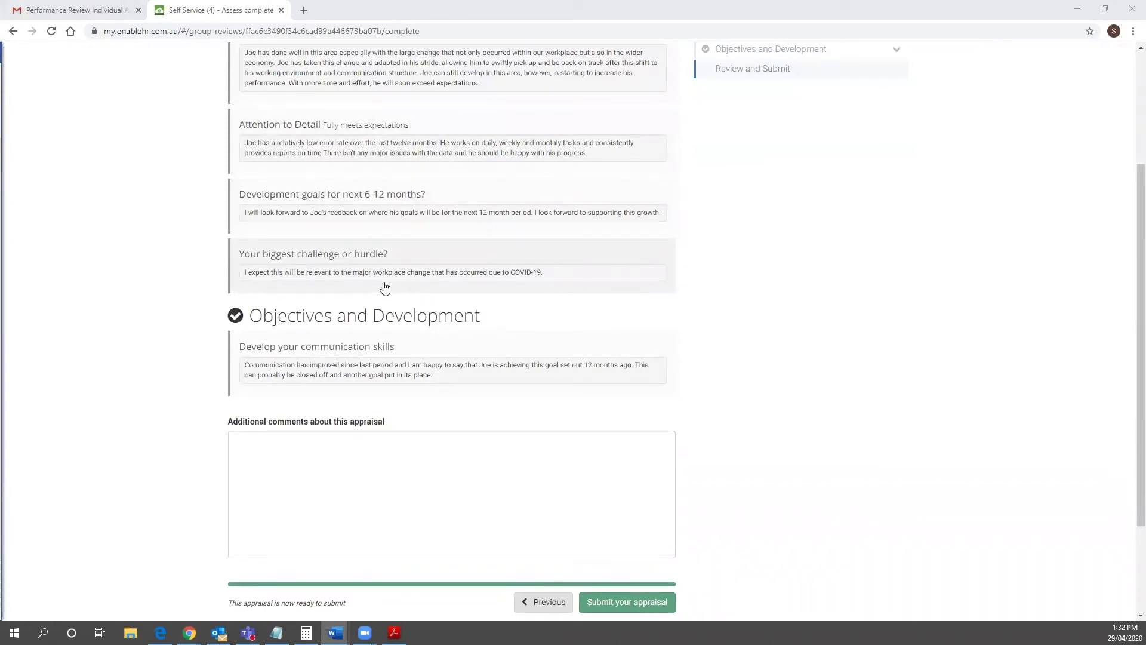
pyautogui.scroll(-1, 385, 287)
pyautogui.scroll(-1, 381, 288)
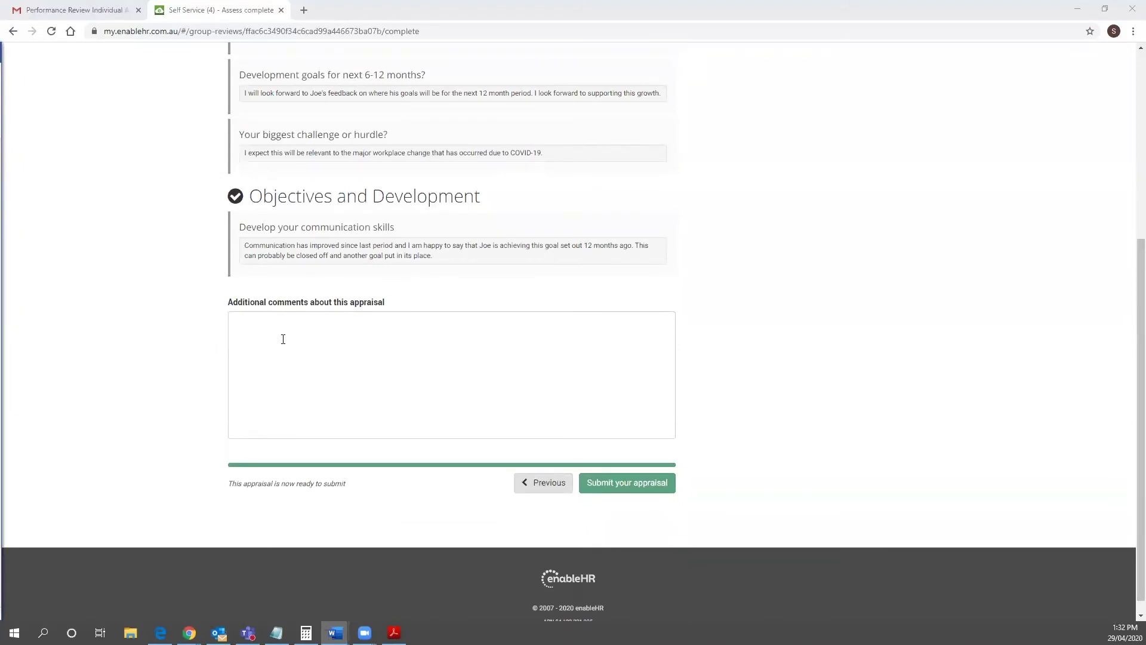
# - Submit the completed appraisal and check the submission confirmation
pyautogui.click(618, 485)
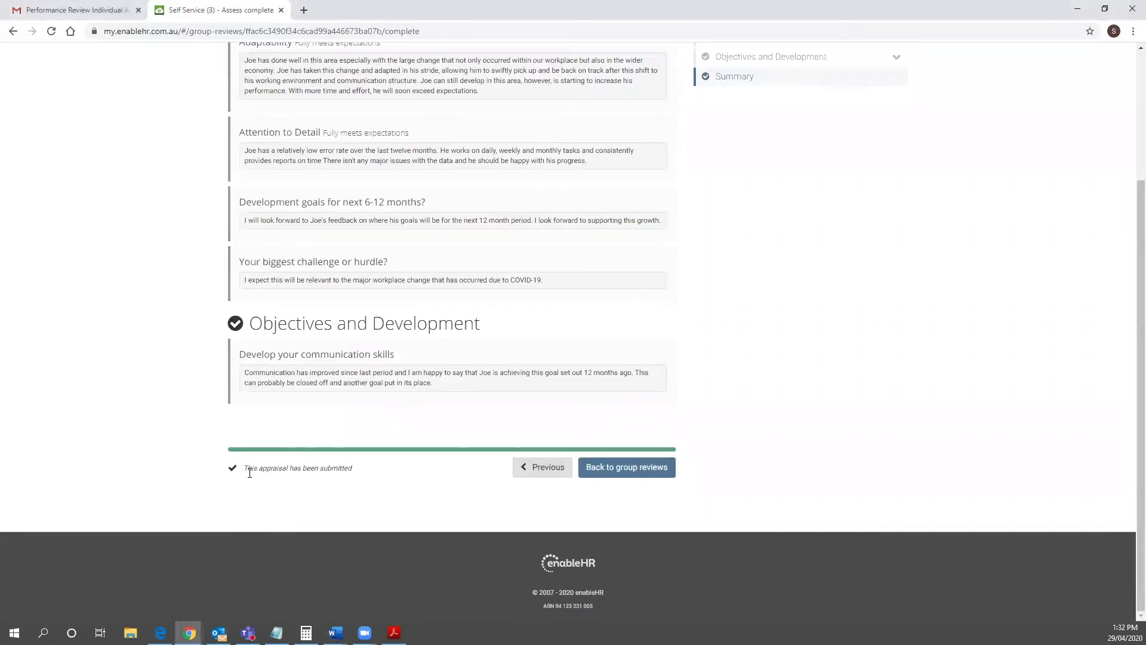
pyautogui.moveTo(250, 473); pyautogui.dragTo(371, 465)
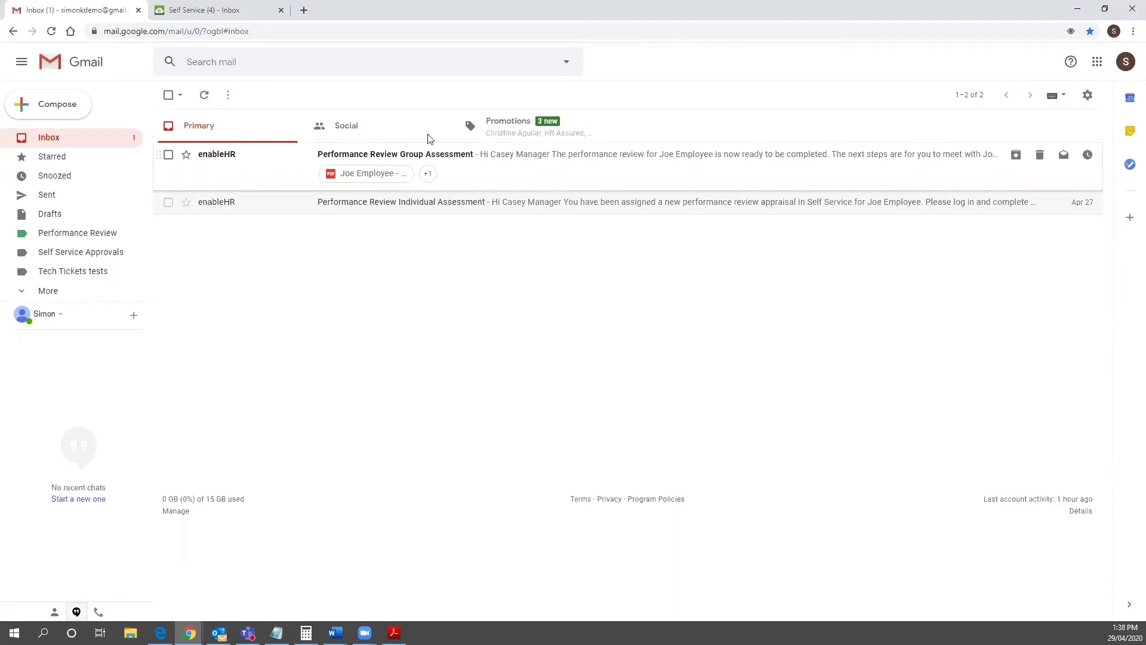
# - Open the new 'Performance Review Group Assessment' email with the appraisal summary PDF attached
pyautogui.click(422, 167)
pyautogui.moveTo(253, 435)
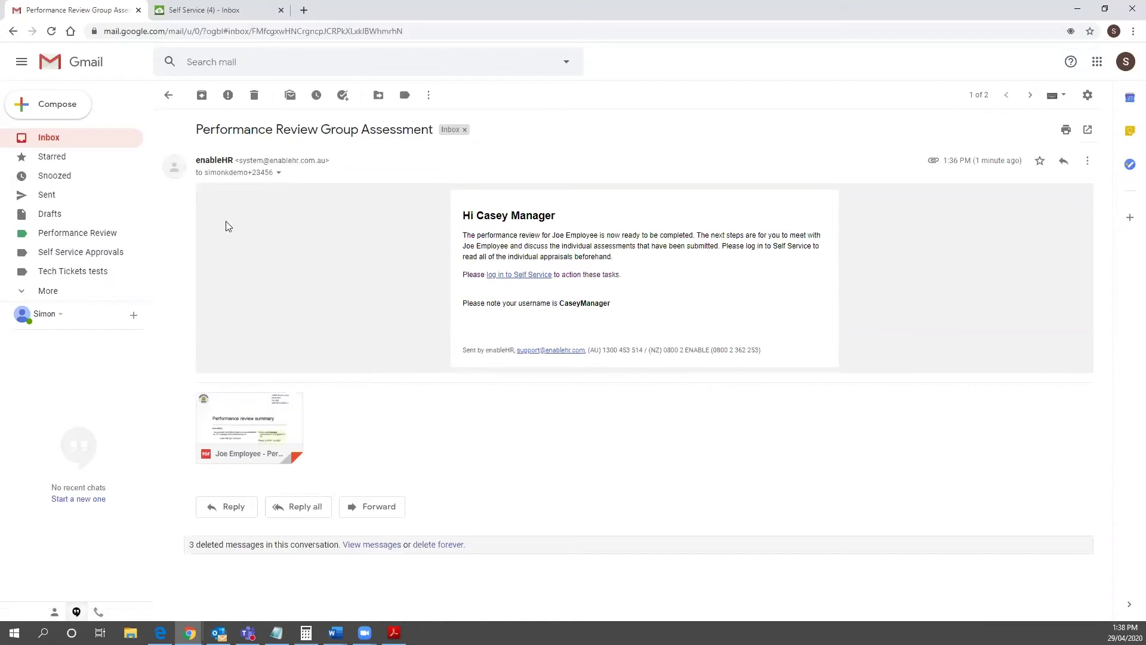
# - Under My organisation > Group performance reviews, open the employee's 30 June 2020 assessment for finalising
pyautogui.click(207, 6)
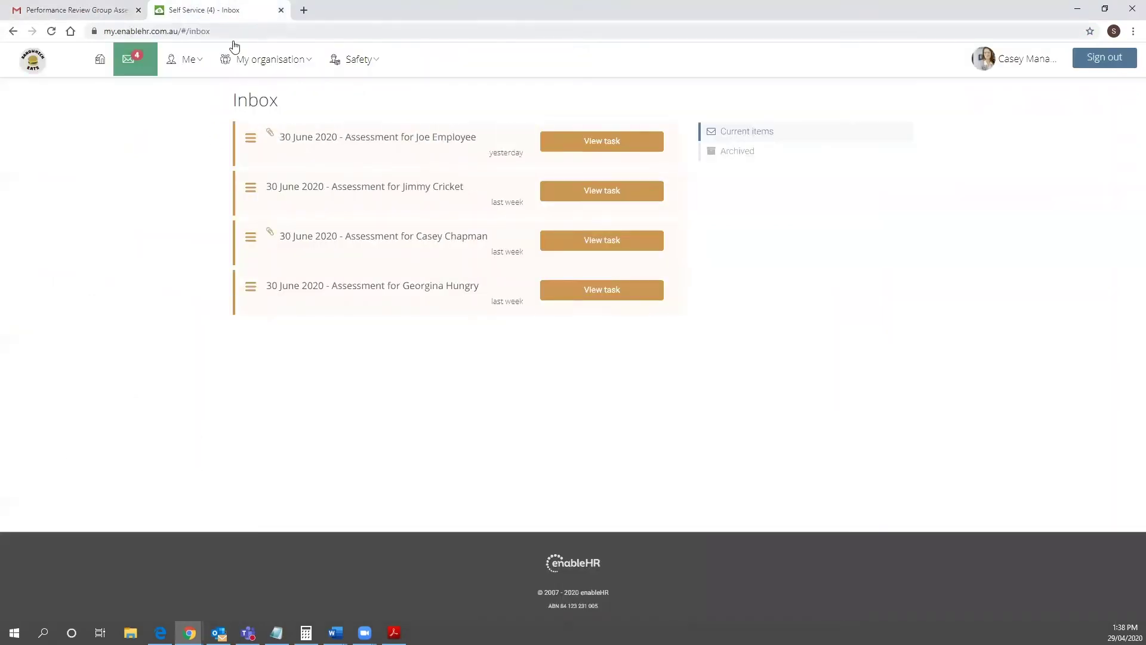
pyautogui.click(270, 59)
pyautogui.click(288, 90)
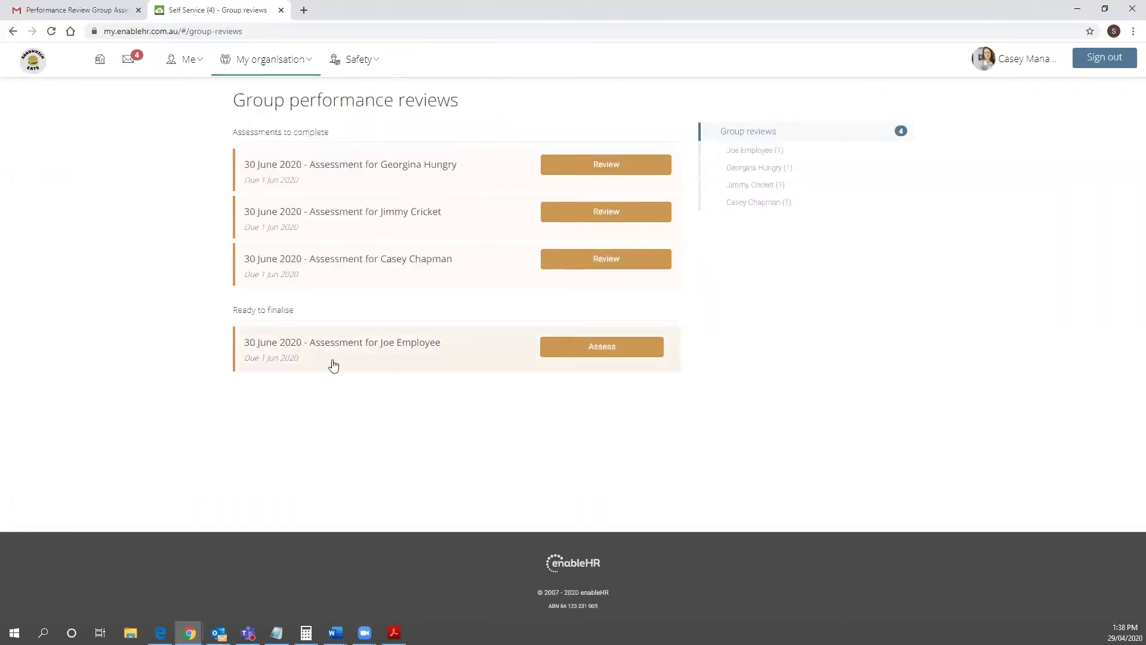
pyautogui.click(411, 348)
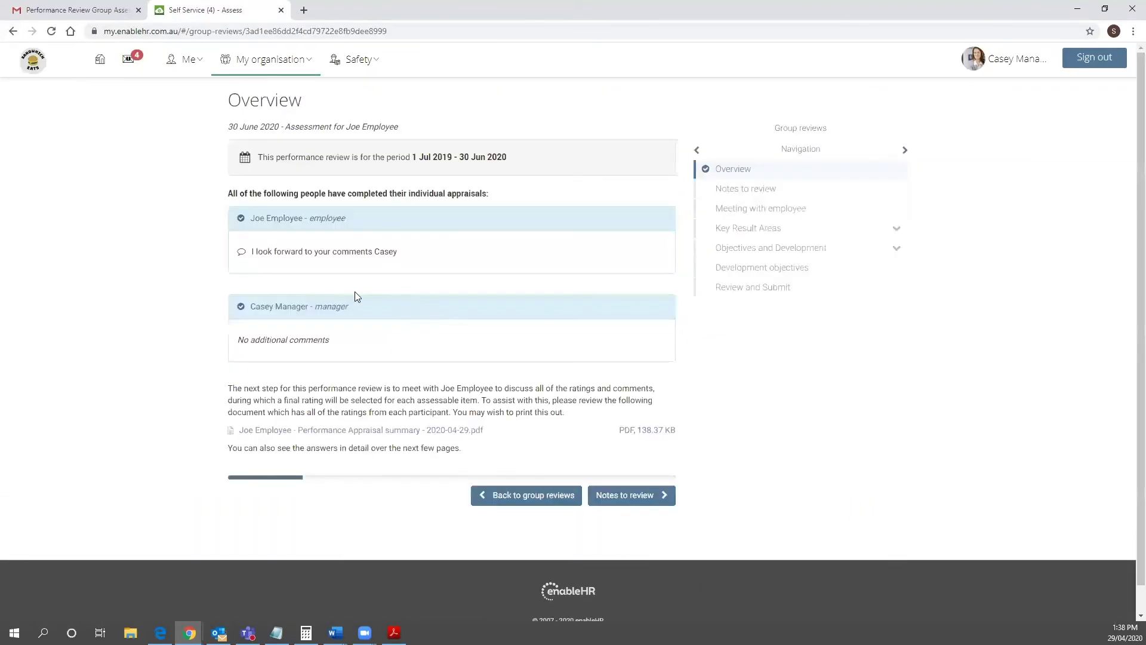
# - Open the Performance Appraisal summary PDF and read the employee and manager ratings and comments
pyautogui.click(368, 431)
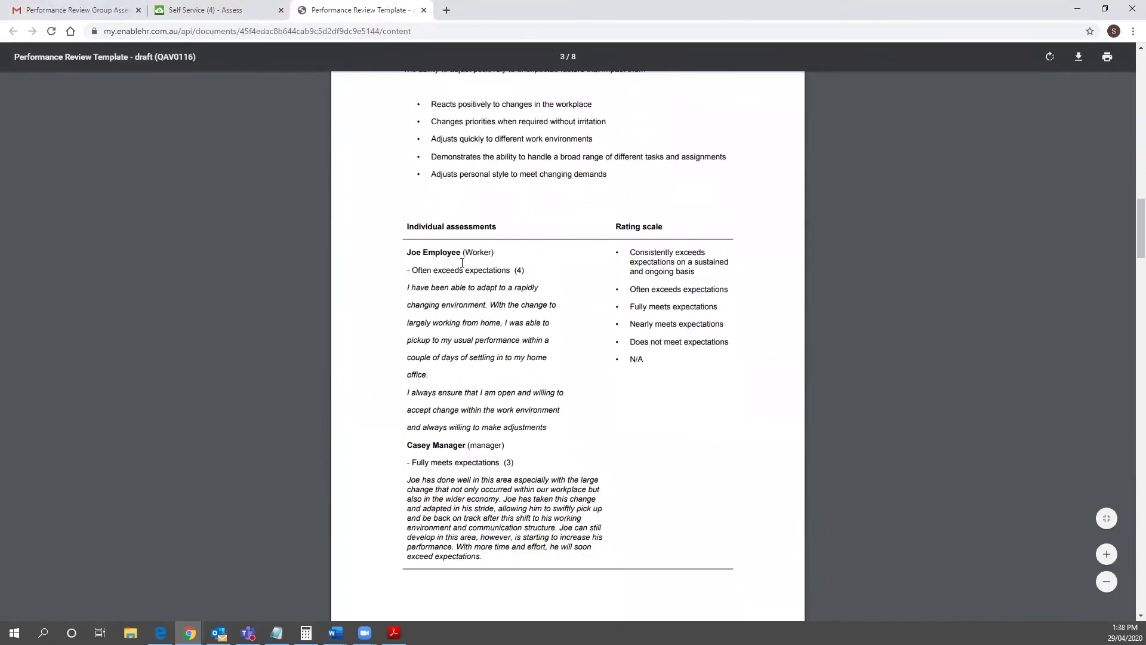
pyautogui.scroll(-1, 465, 263)
pyautogui.scroll(-8, 466, 246)
pyautogui.scroll(-2, 464, 264)
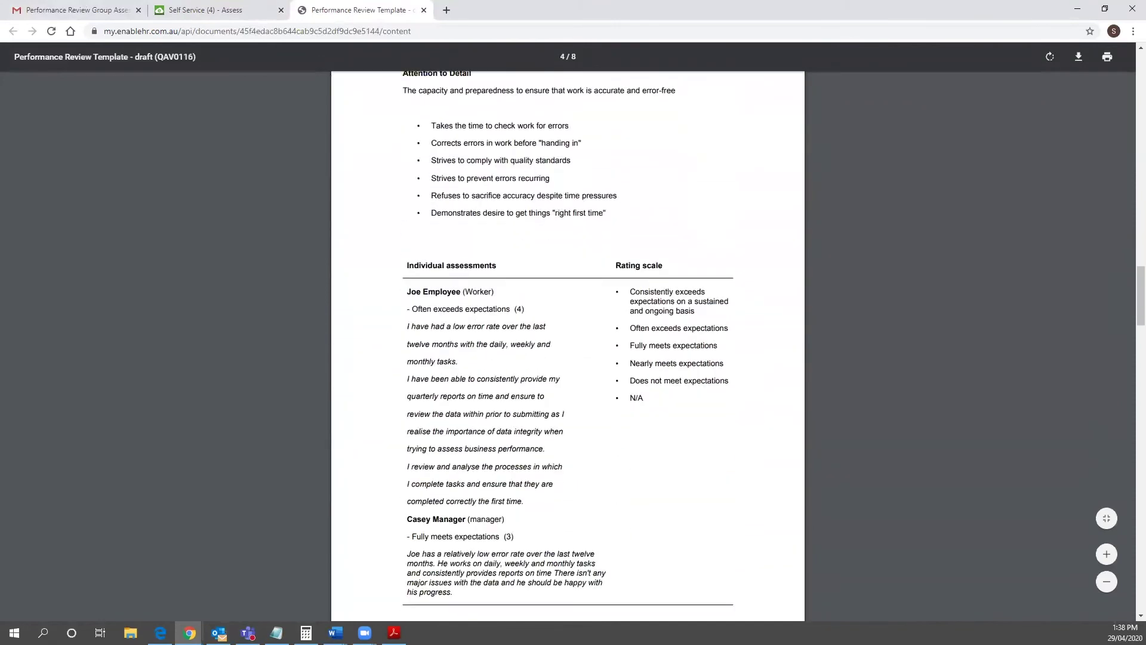
pyautogui.scroll(-1, 376, 341)
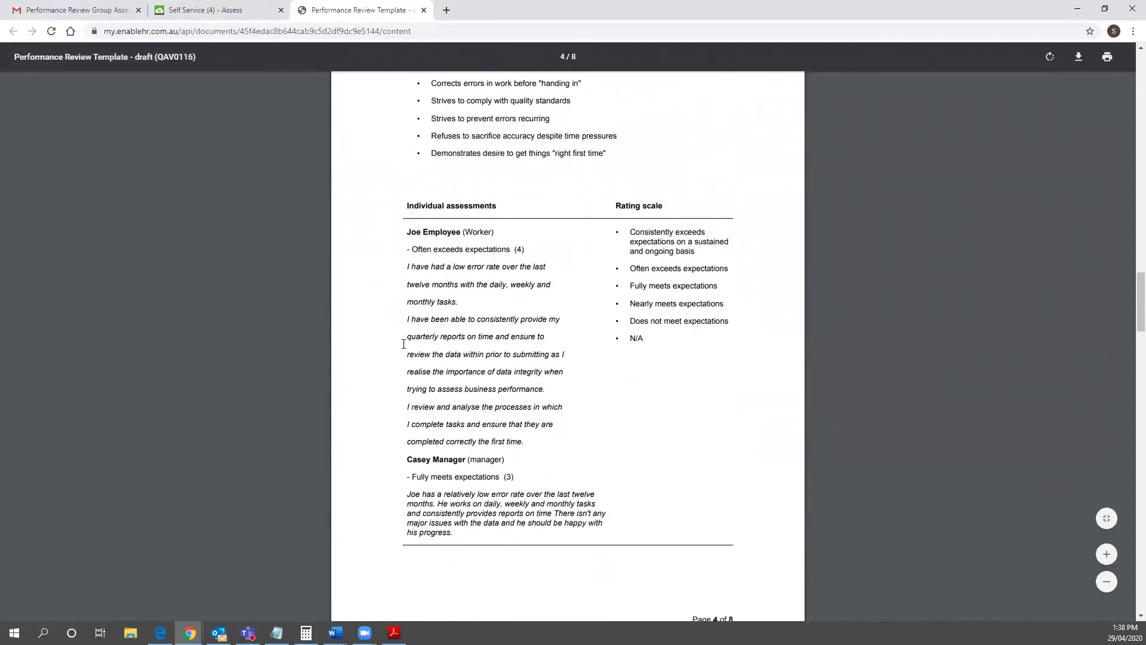
pyautogui.scroll(-2, 376, 341)
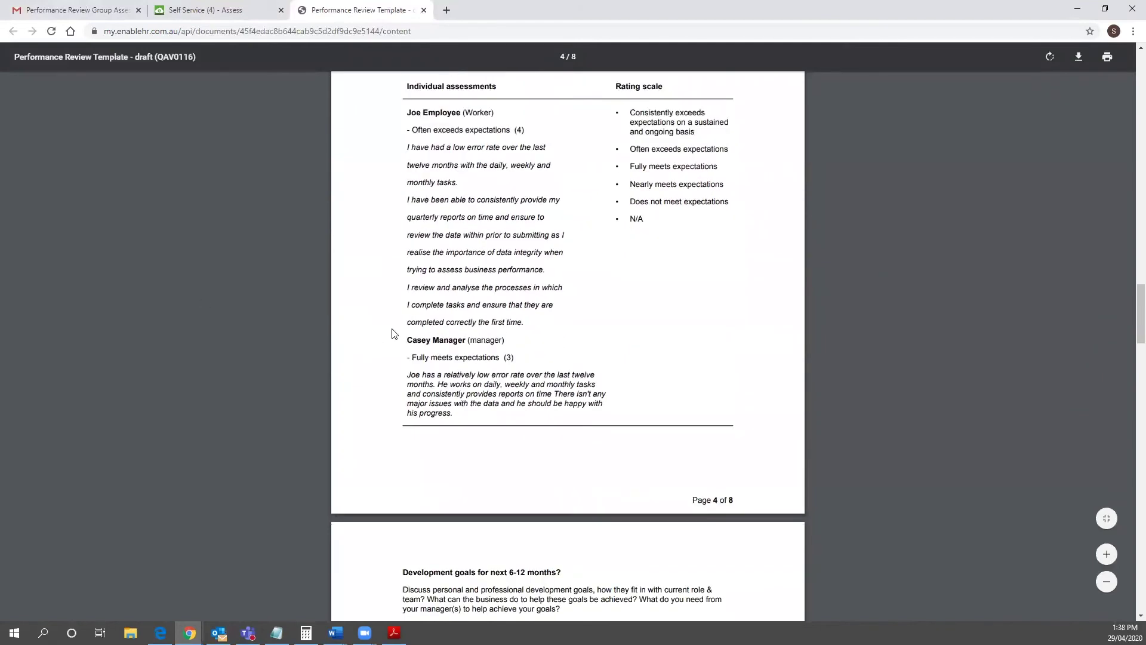
pyautogui.scroll(-3, 393, 333)
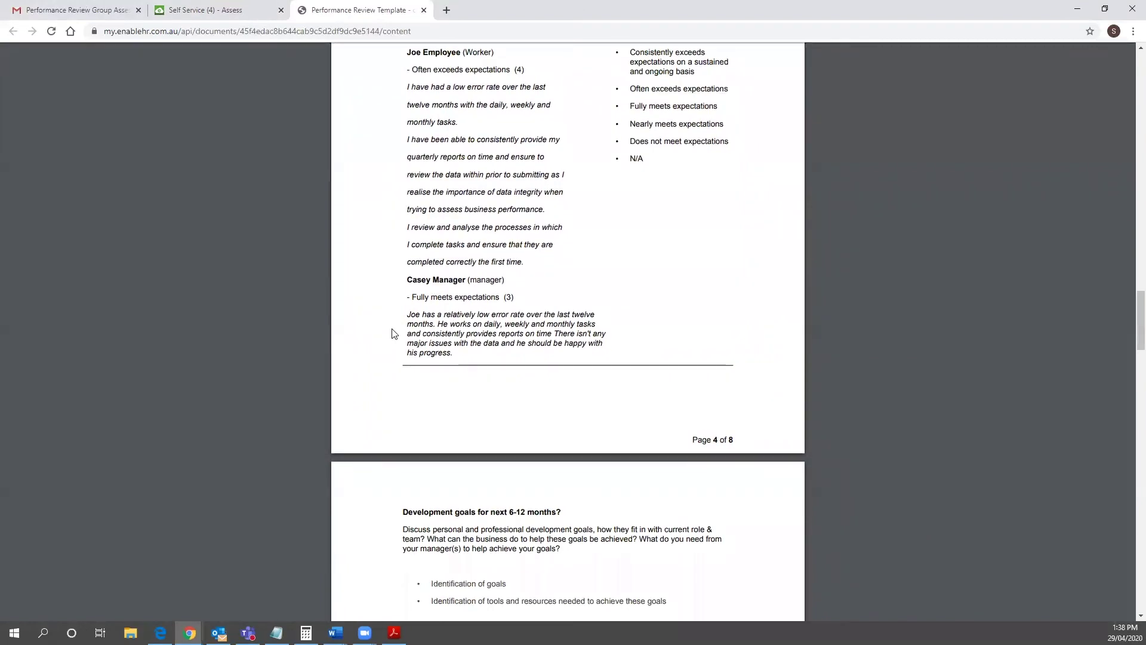
pyautogui.scroll(-4, 394, 333)
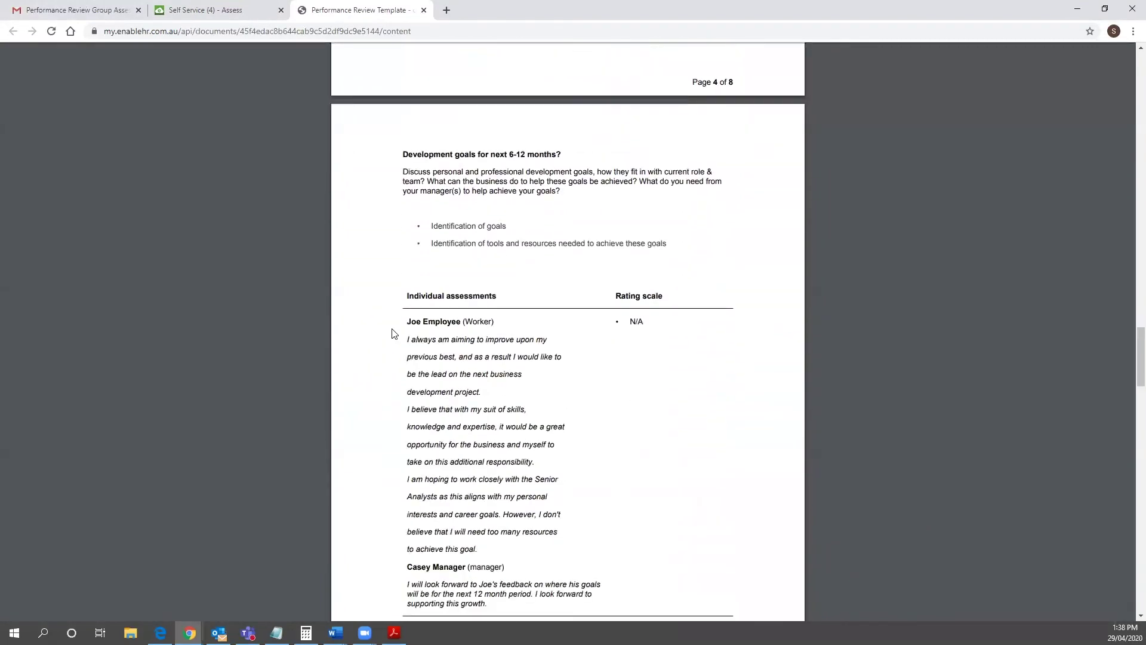
pyautogui.scroll(-1, 394, 333)
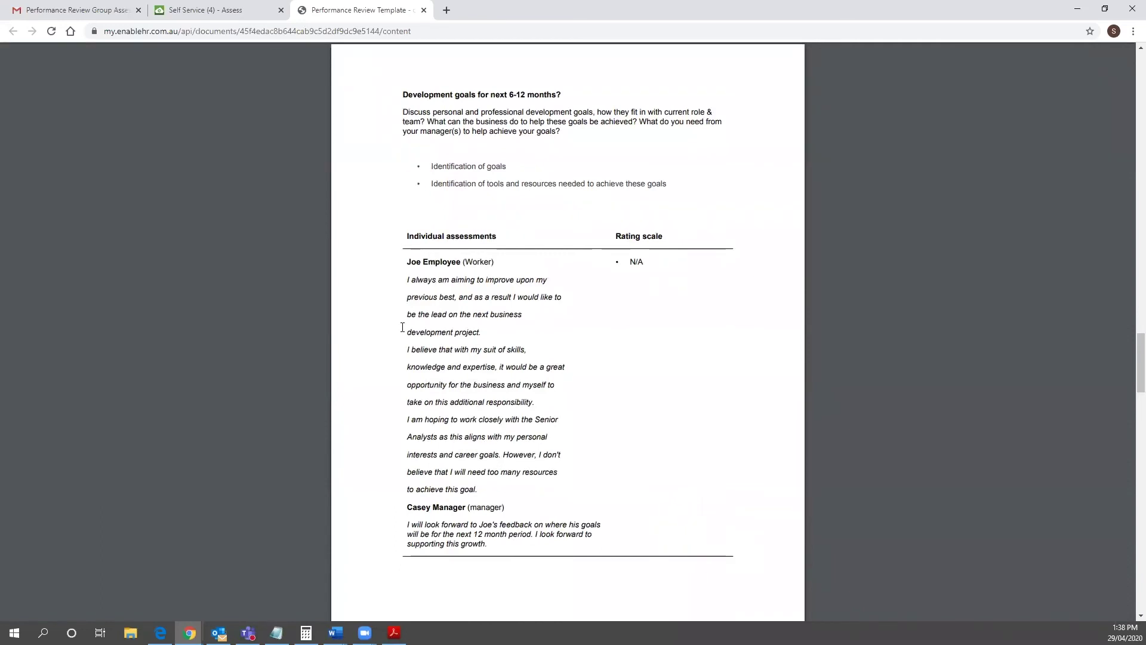
pyautogui.scroll(-1, 402, 327)
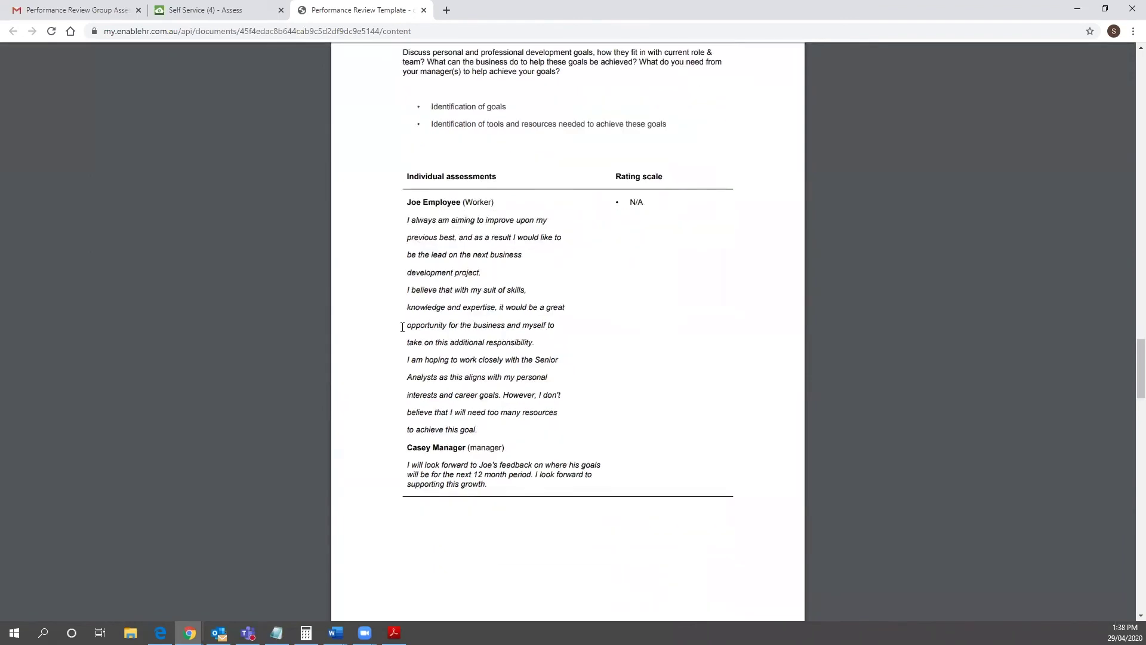
pyautogui.scroll(-5, 397, 326)
pyautogui.scroll(-3, 393, 326)
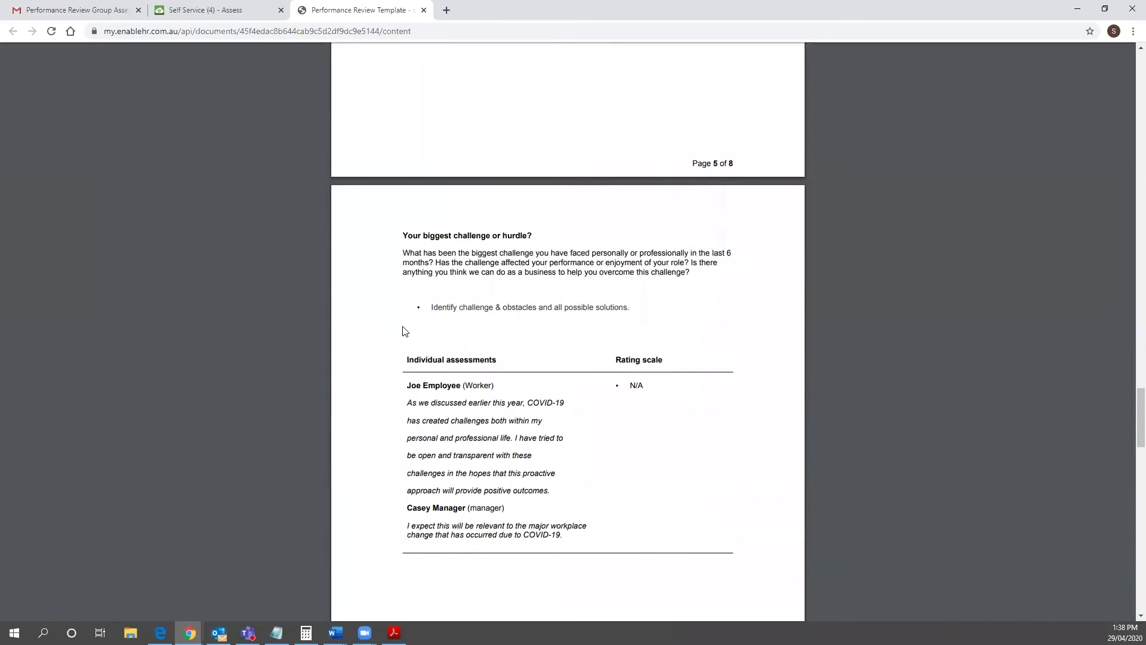
pyautogui.scroll(-3, 384, 310)
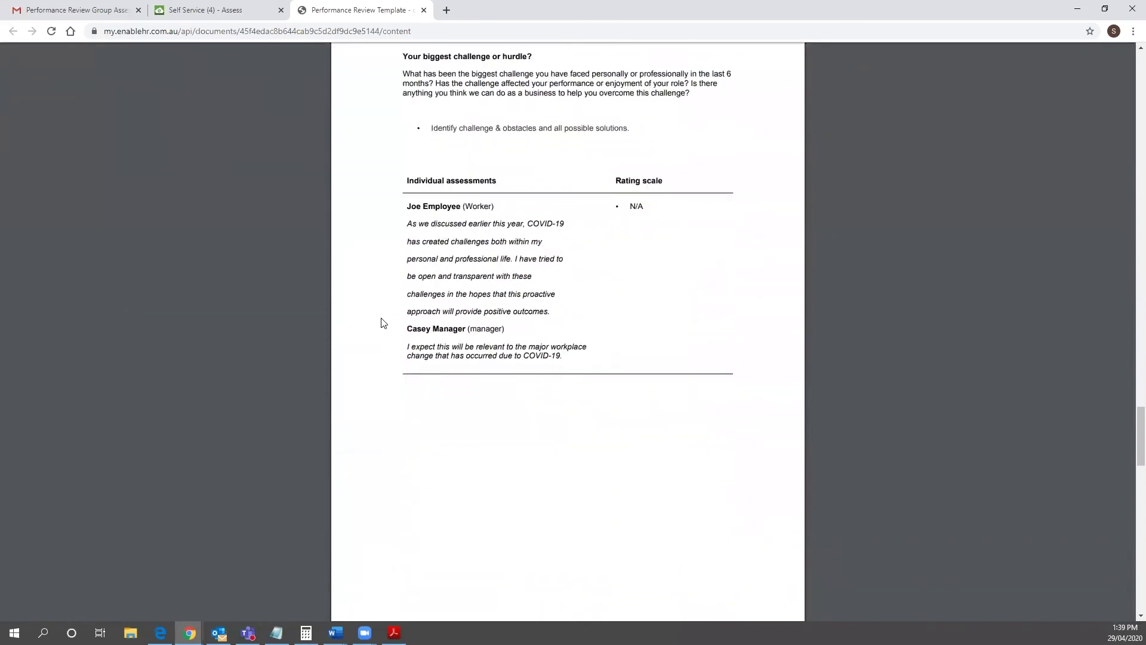
pyautogui.scroll(-5, 383, 322)
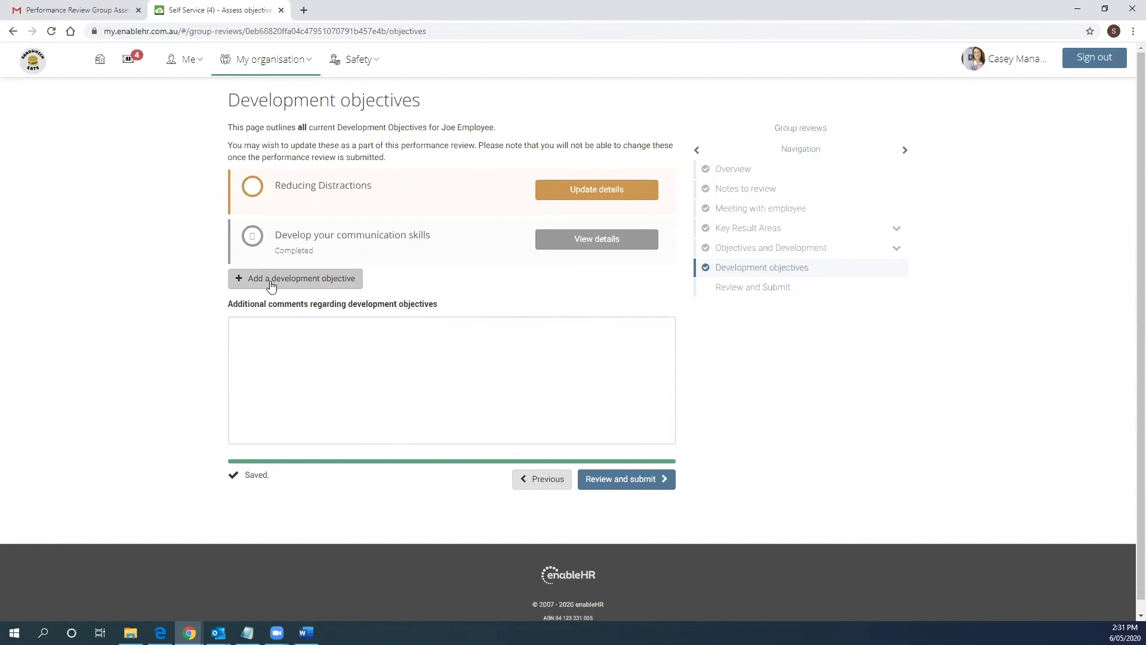
# - Add a new Operational development objective titled Reducing Distractions
pyautogui.click(271, 285)
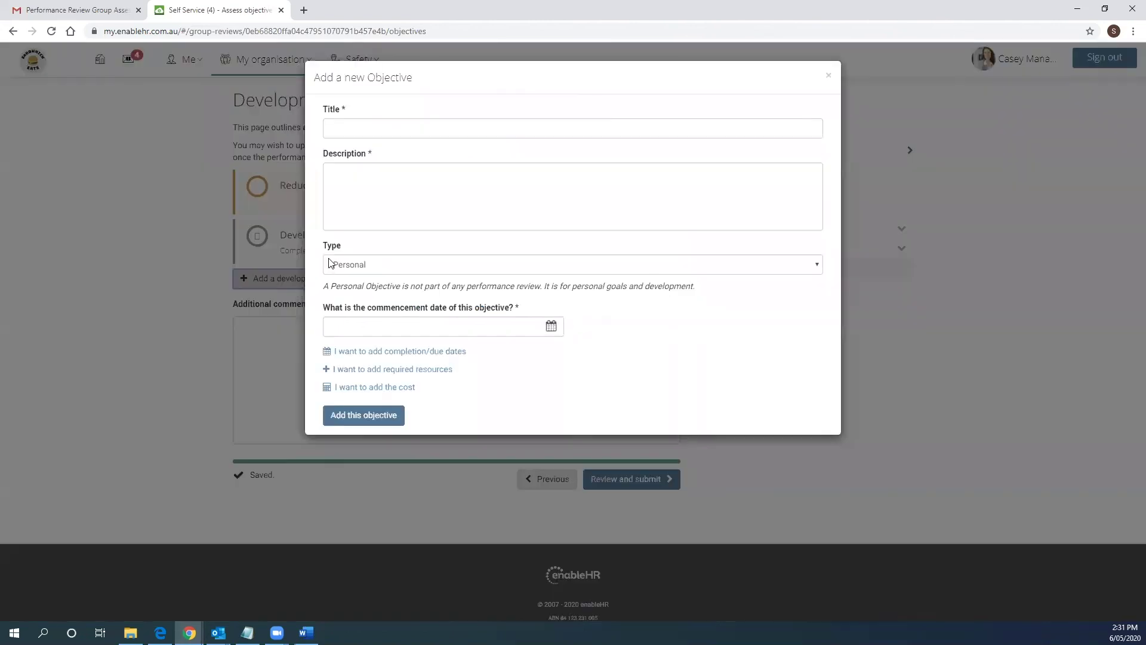
pyautogui.click(349, 268)
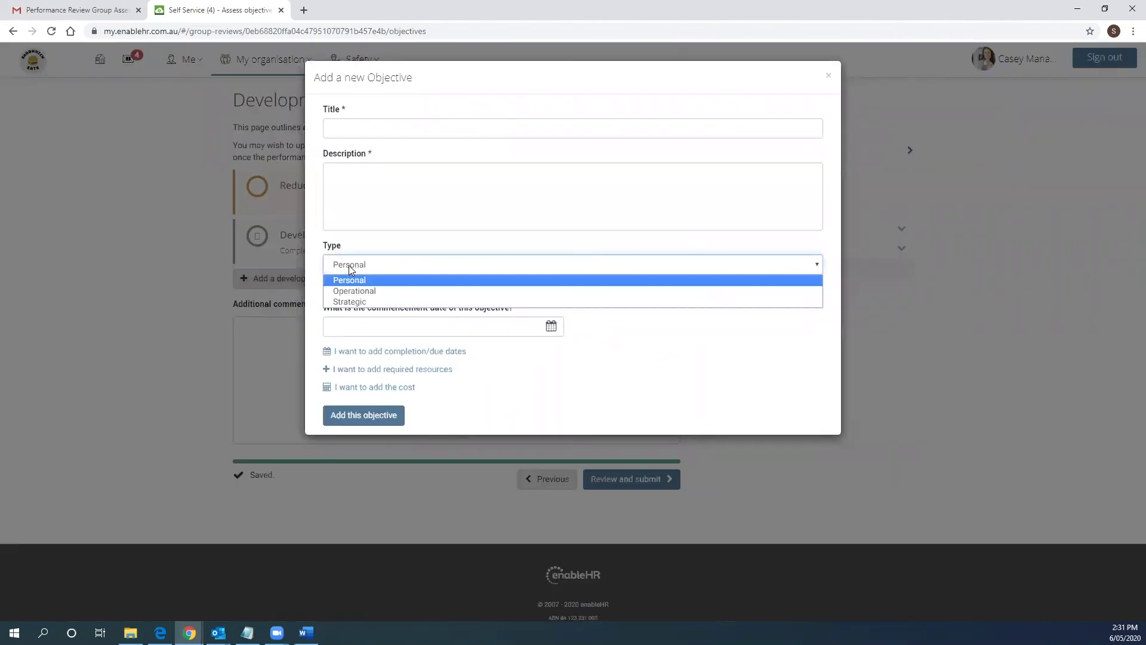
pyautogui.click(377, 293)
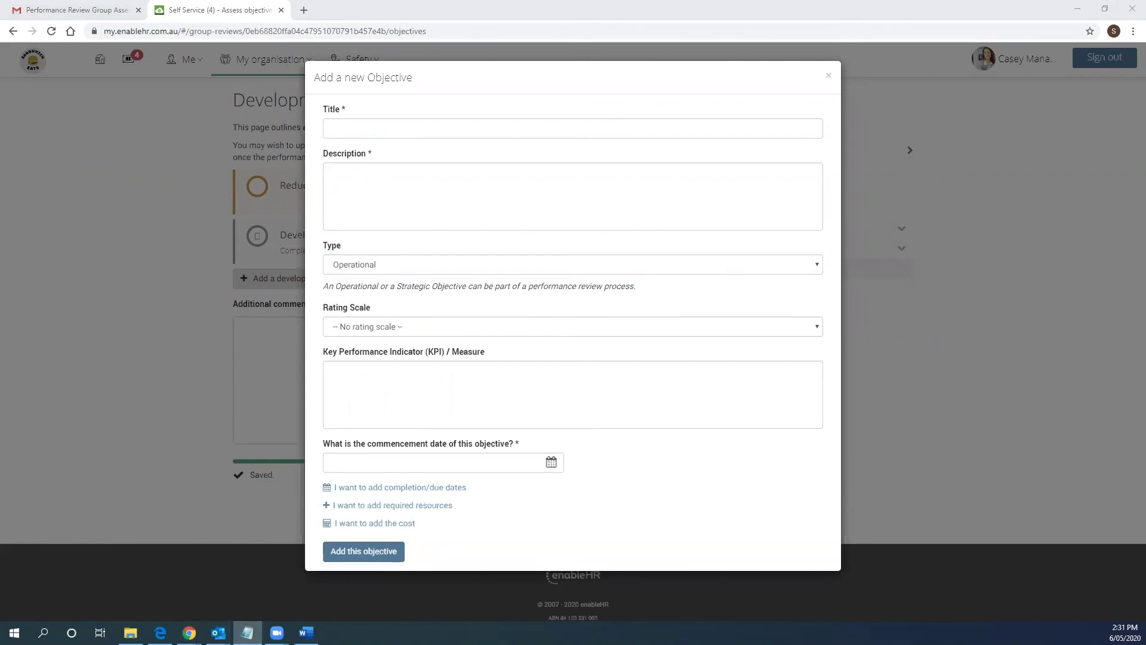
pyautogui.rightClick(367, 127)
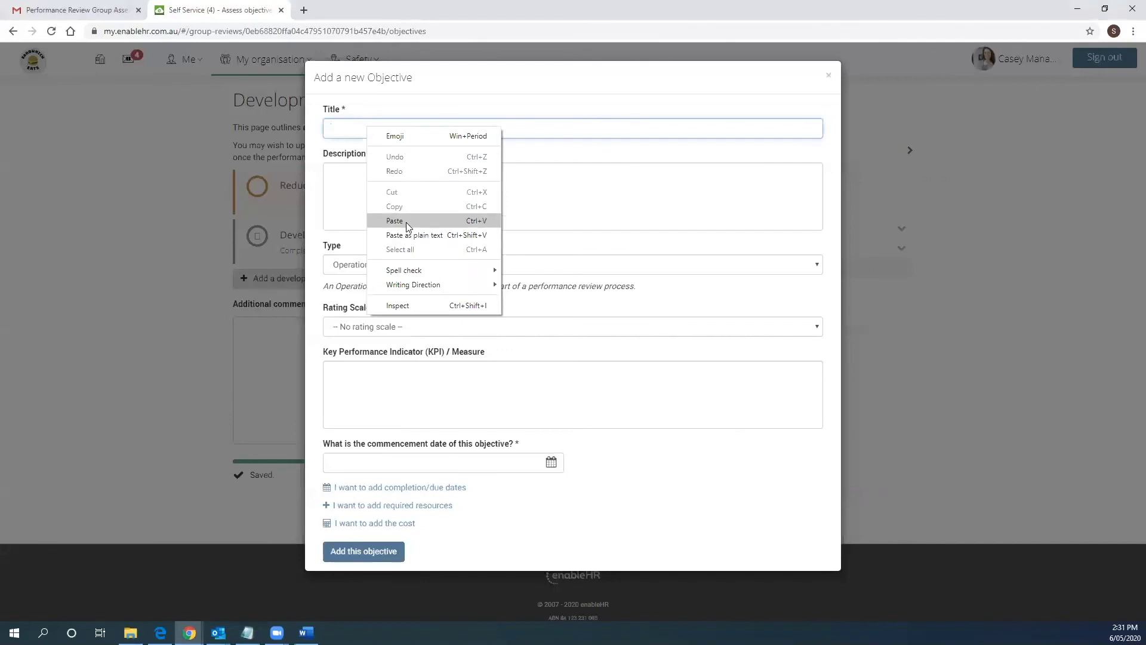
pyautogui.click(406, 222)
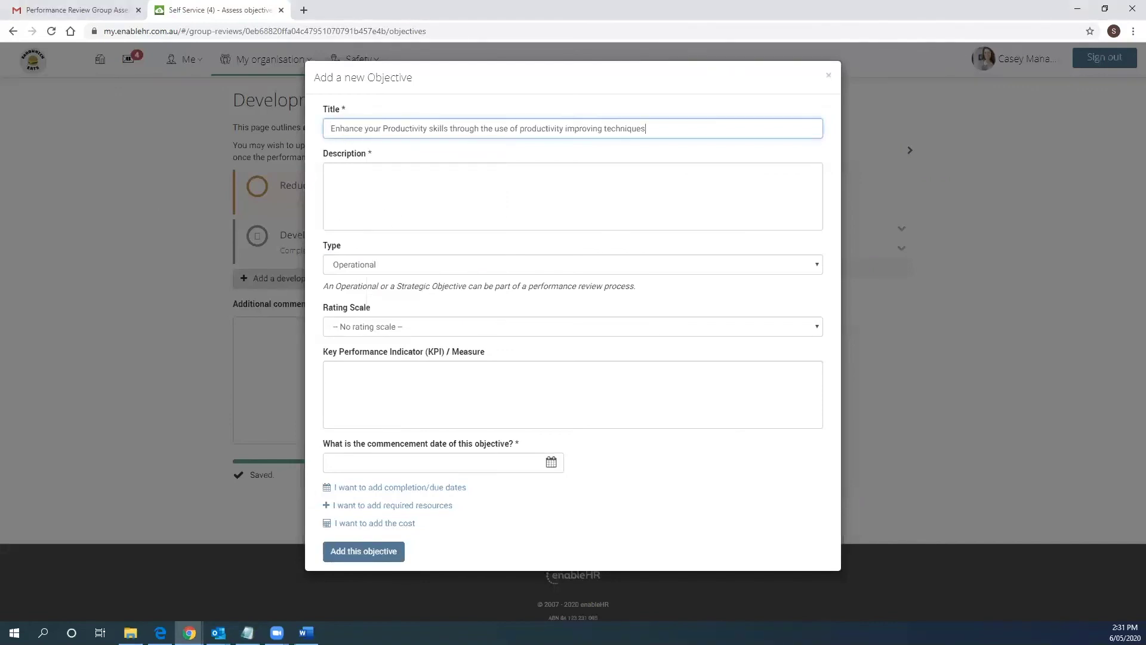
# - Fill the description with the two-paragraph text plus a Pomodoro Technique paragraph
pyautogui.hotkey('alt', 'Tab')
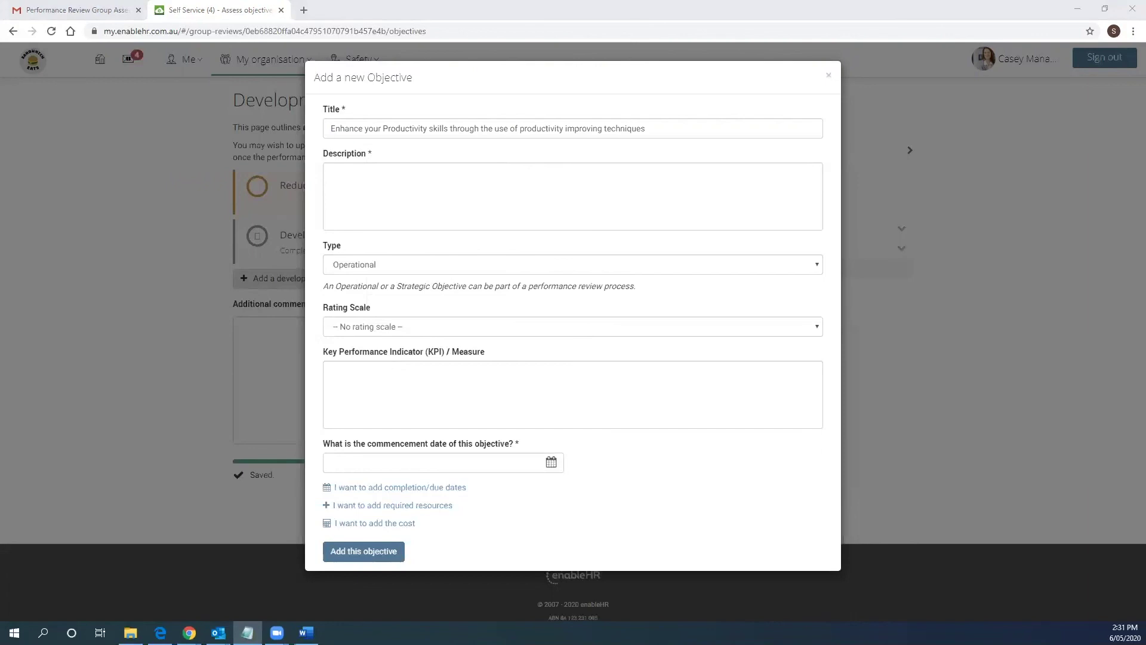
pyautogui.click(340, 195)
pyautogui.rightClick(339, 192)
pyautogui.click(380, 281)
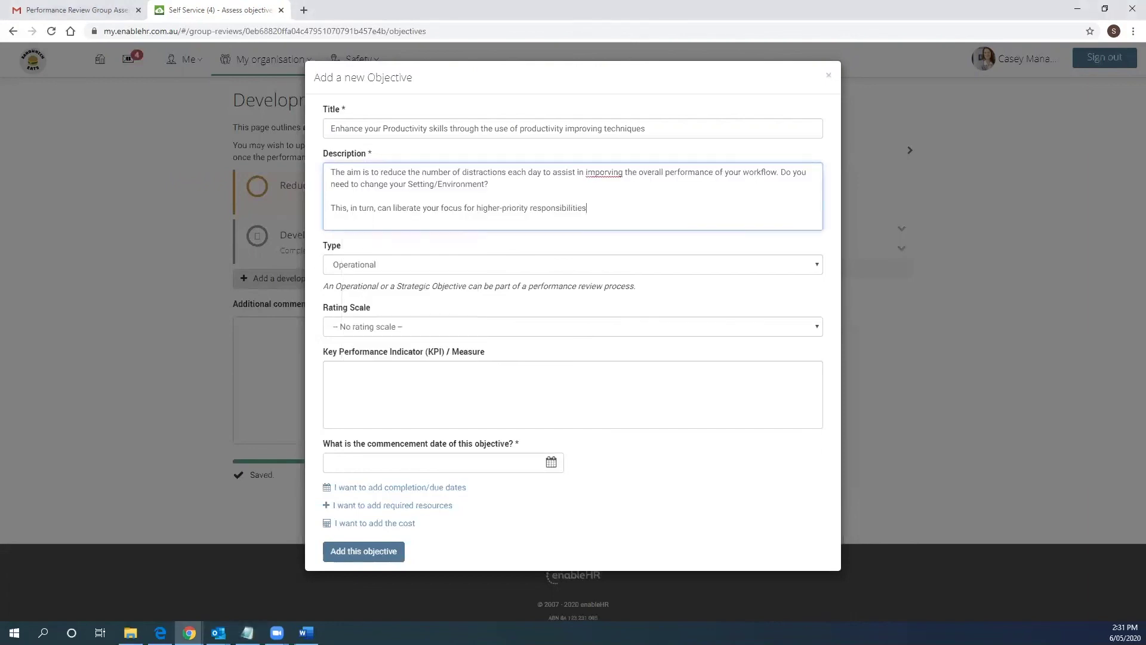
pyautogui.hotkey('alt', 'Tab')
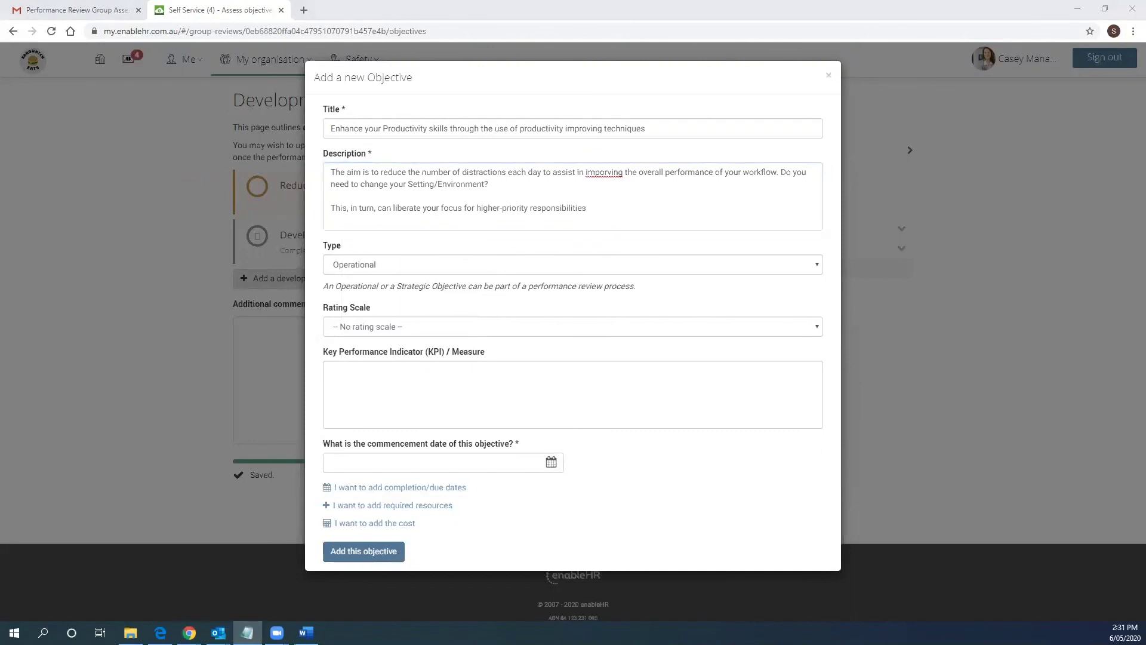
pyautogui.click(617, 201)
pyautogui.press('Return')
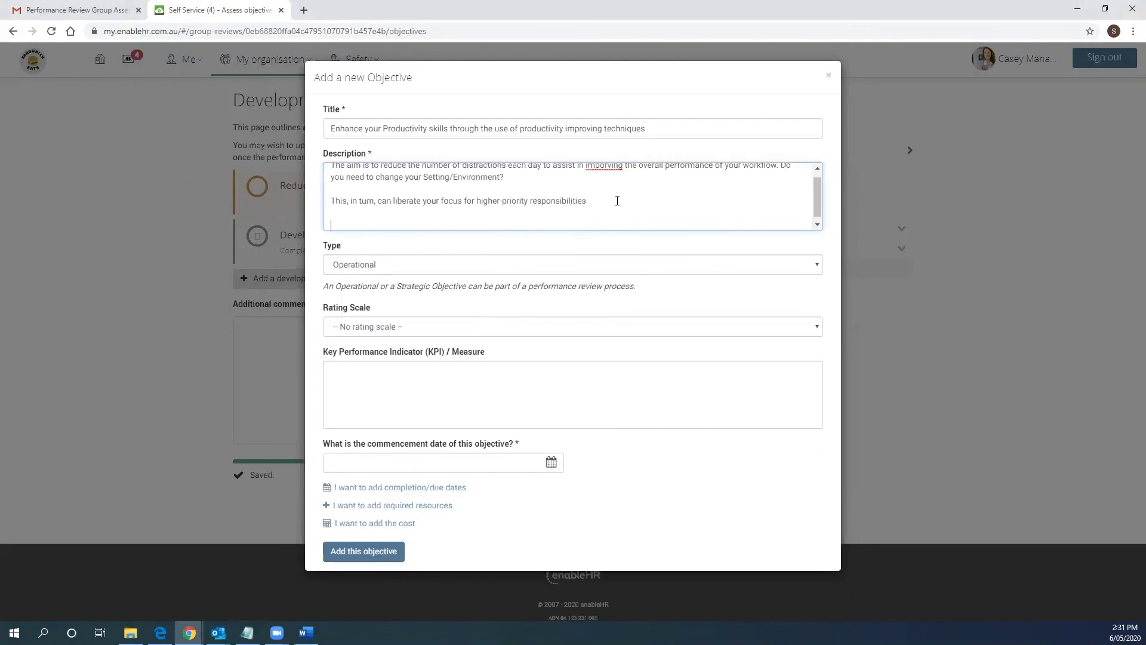
pyautogui.write("Consider the Pomodoro Technique The Pomodoro Technique is a time management method developed by Francesco Cirillo in the late 1980's. It instructs us to break the workday into 25-minute blocks, separated by five-minute breaks. After about four pomodoros (25-minute intervals), you take a longer break of about 15 to 20 minutes. The Pomodoro method enables people to be more productive, working with the time they have rather than against it.")
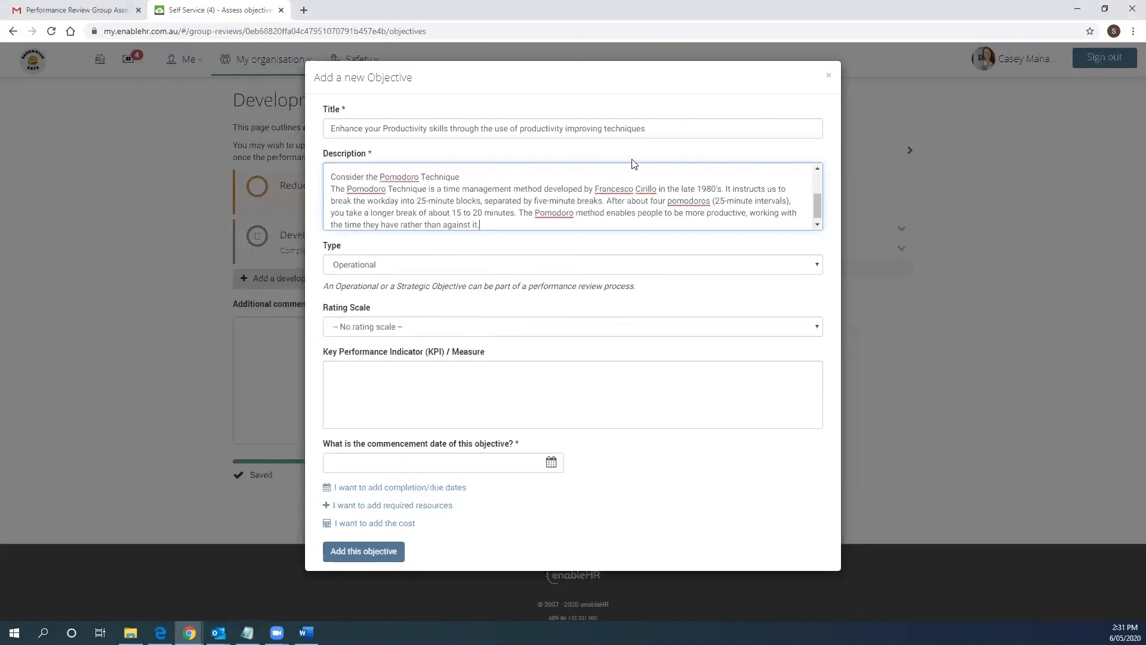
# - Set the rating scale to Standard five point scale and paste the KPI measures
pyautogui.click(463, 329)
pyautogui.click(428, 352)
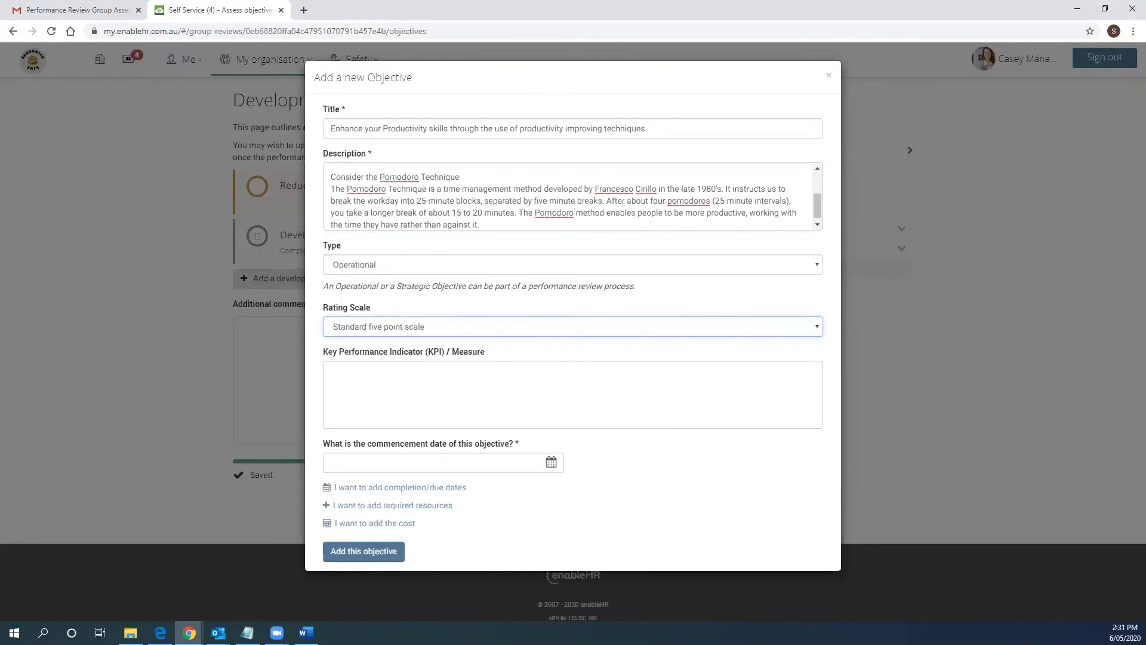
pyautogui.hotkey('alt', 'Tab')
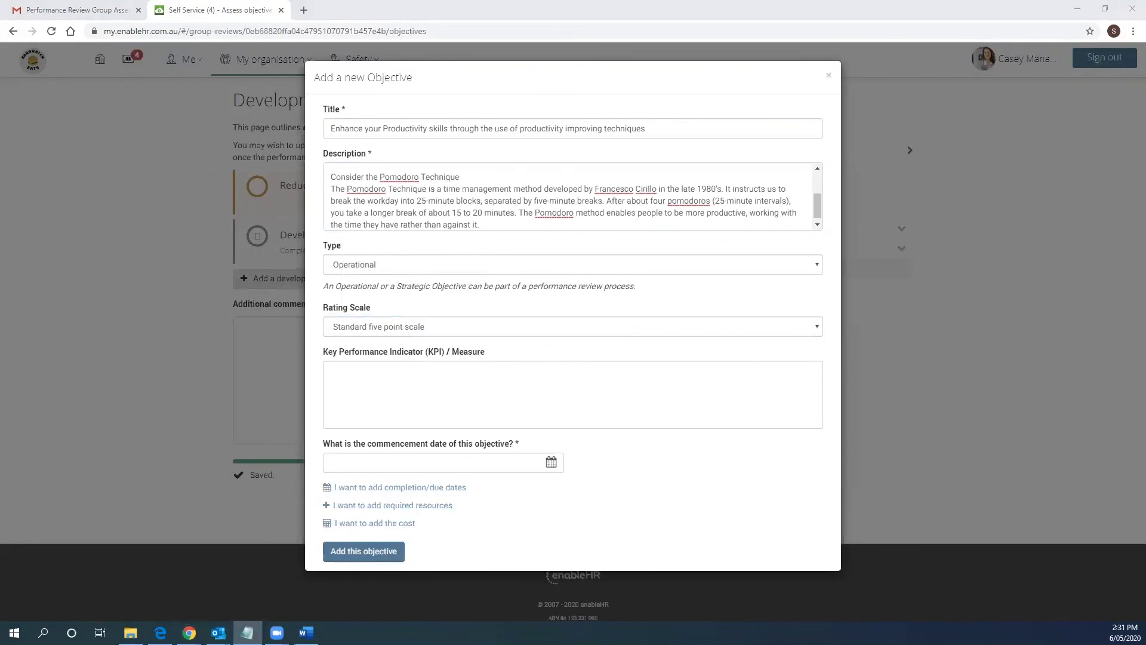
pyautogui.click(379, 387)
pyautogui.rightClick(376, 383)
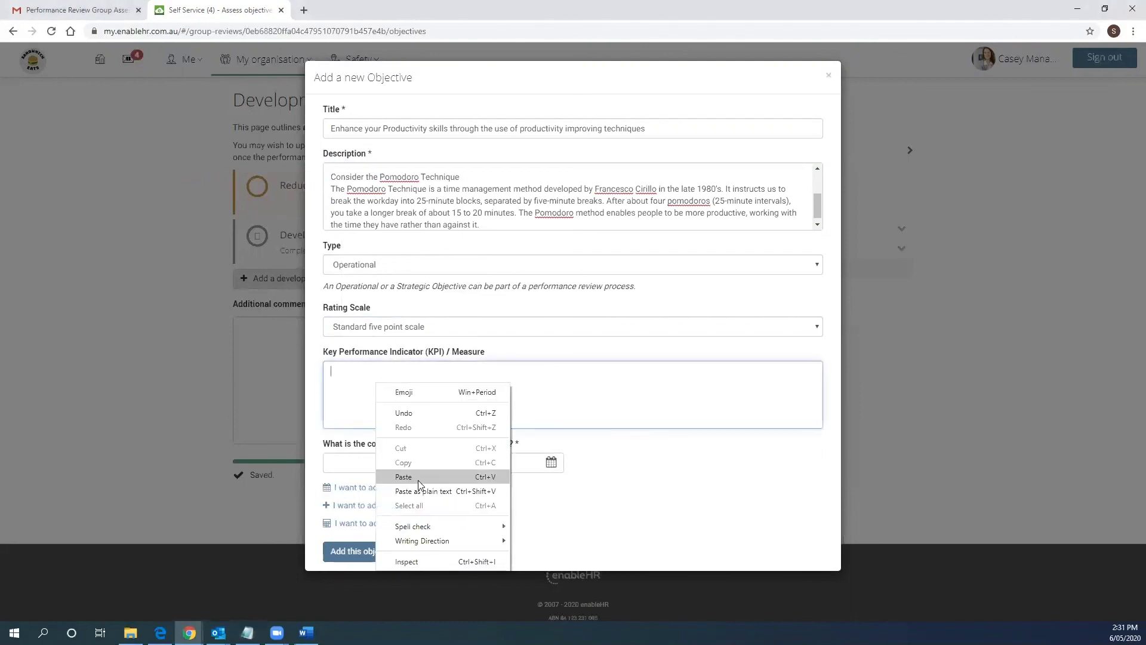
pyautogui.click(418, 478)
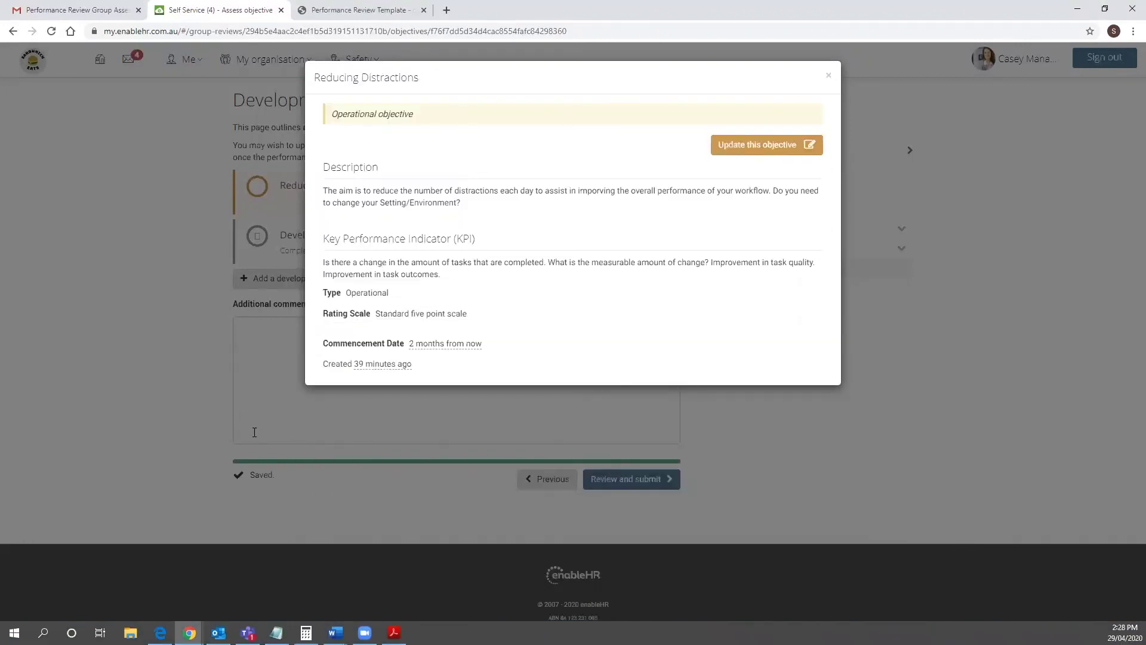
# - Close the Reducing Distractions details and submit the employee's performance review from the final review page
pyautogui.click(254, 432)
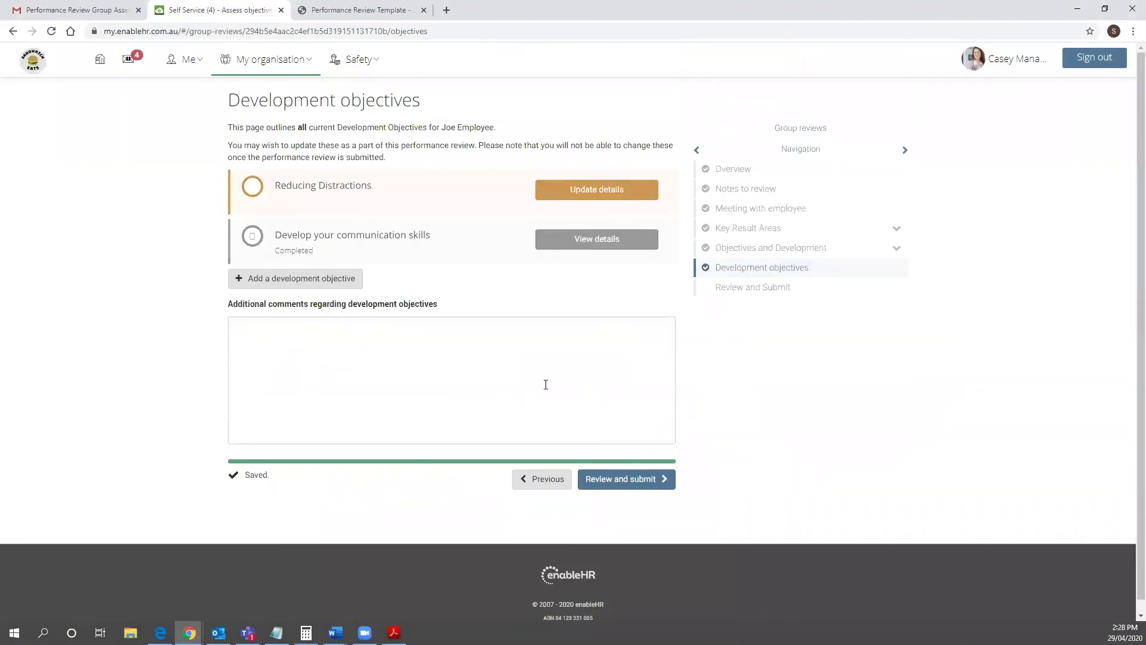
pyautogui.click(636, 480)
pyautogui.scroll(-10, 358, 394)
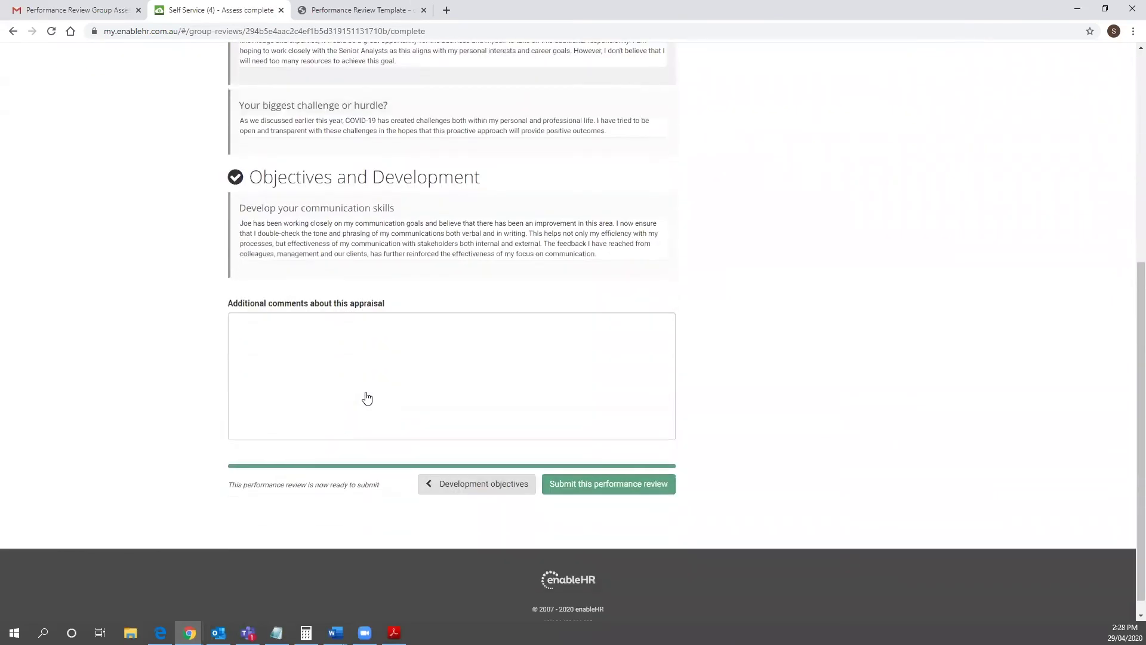
pyautogui.click(608, 466)
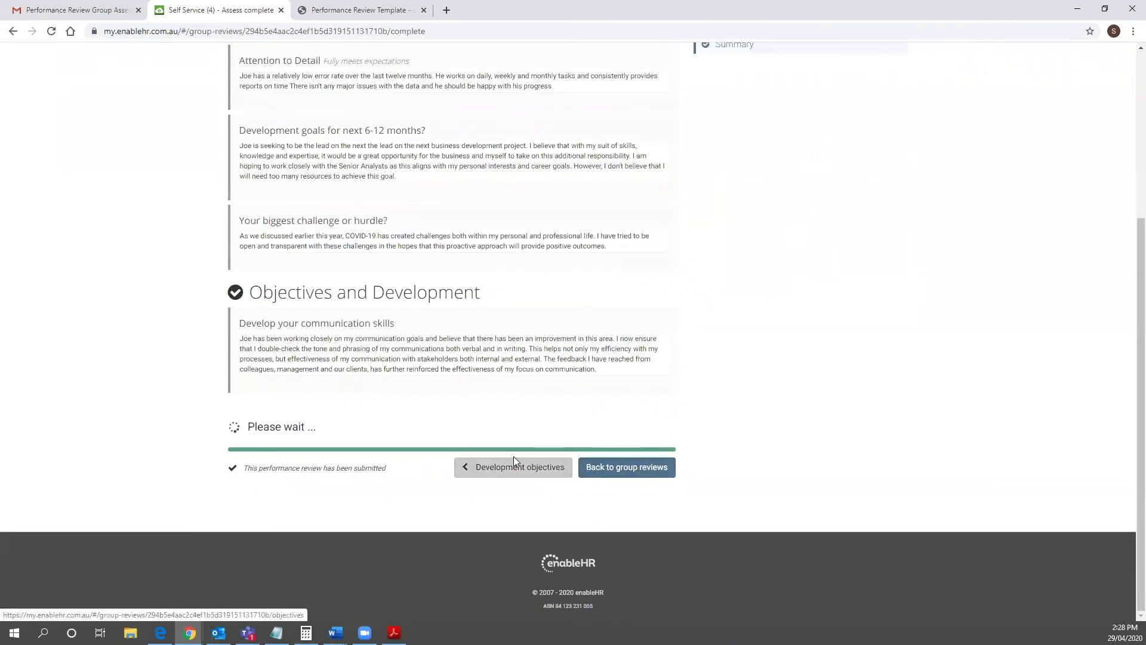